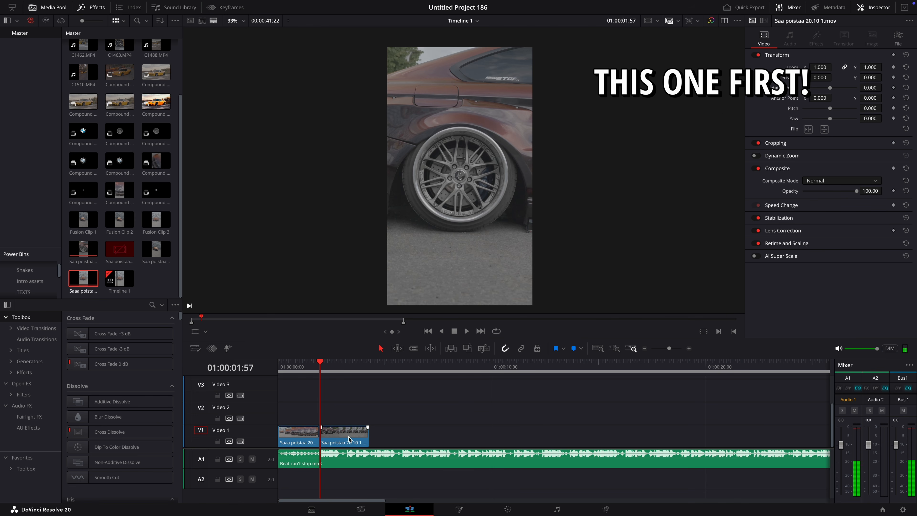
# - Duplicate the second Video 1 clip onto Video 2 and trim the copy's end to 01:00:02:38
pyautogui.moveTo(342, 431); pyautogui.dragTo(347, 414)
pyautogui.press('space')
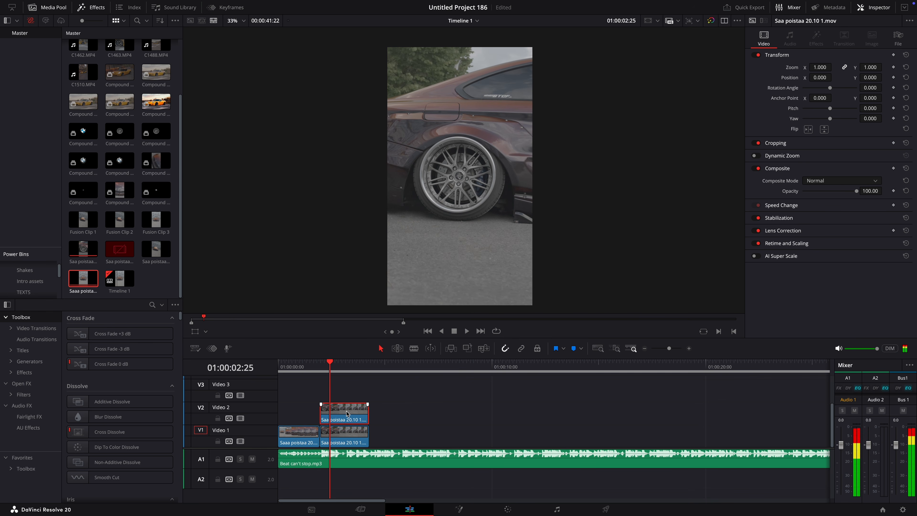
pyautogui.press('space')
pyautogui.click(316, 370)
pyautogui.press('space')
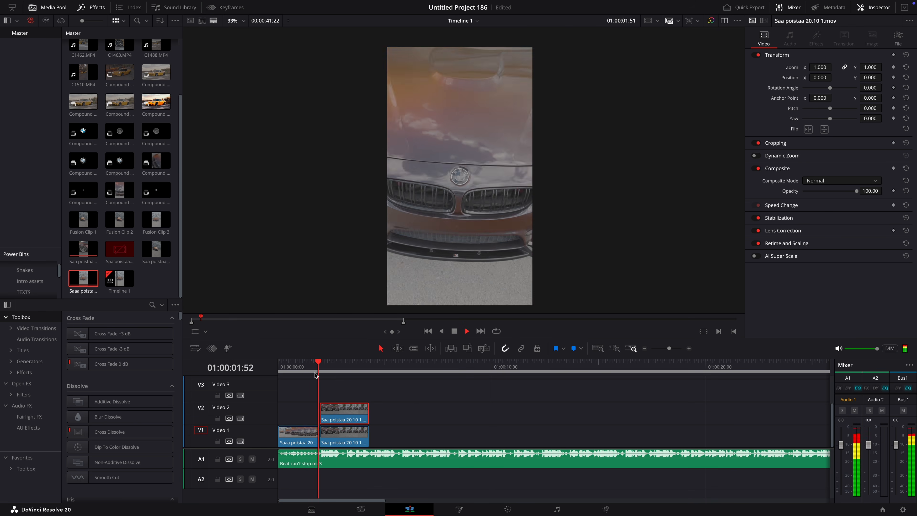
pyautogui.press('space')
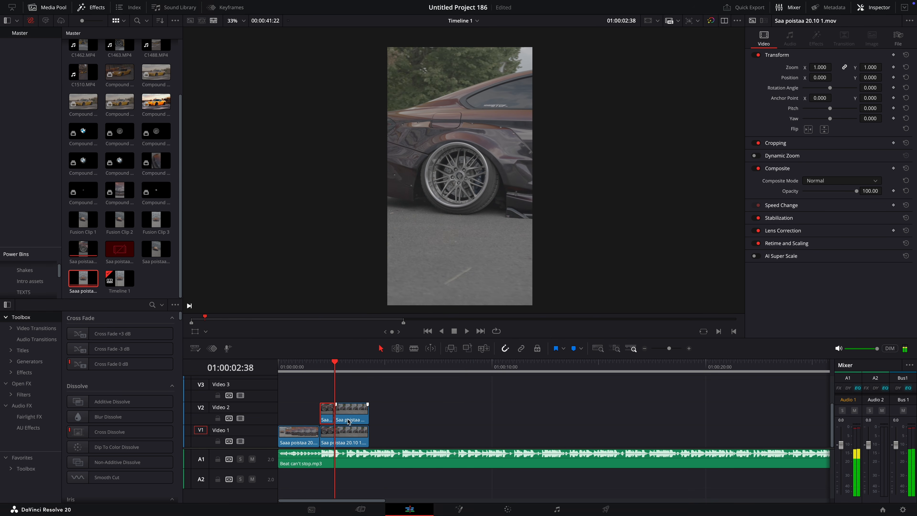
pyautogui.hotkey('shift', ']')
pyautogui.click(322, 370)
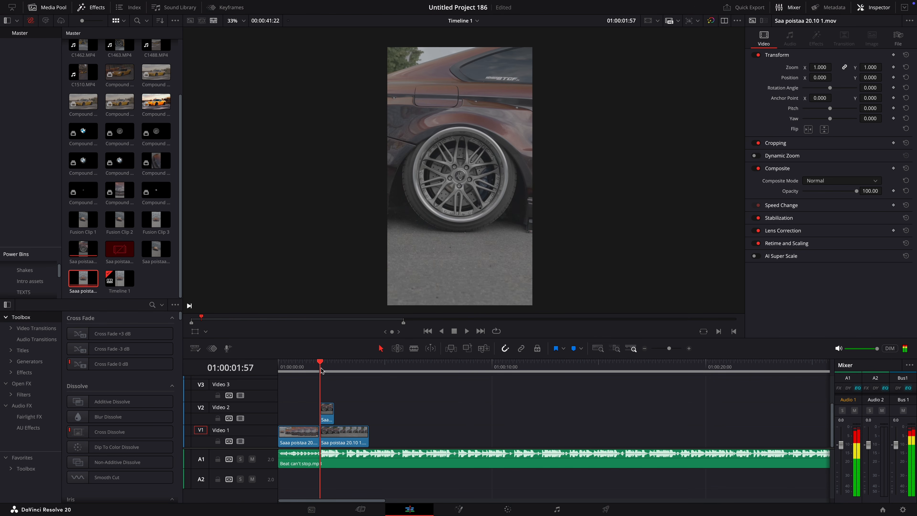
# - On the Color page, fit a circular window around the wheel rim of the Video 2 clip with softness 1.10
pyautogui.click(327, 419)
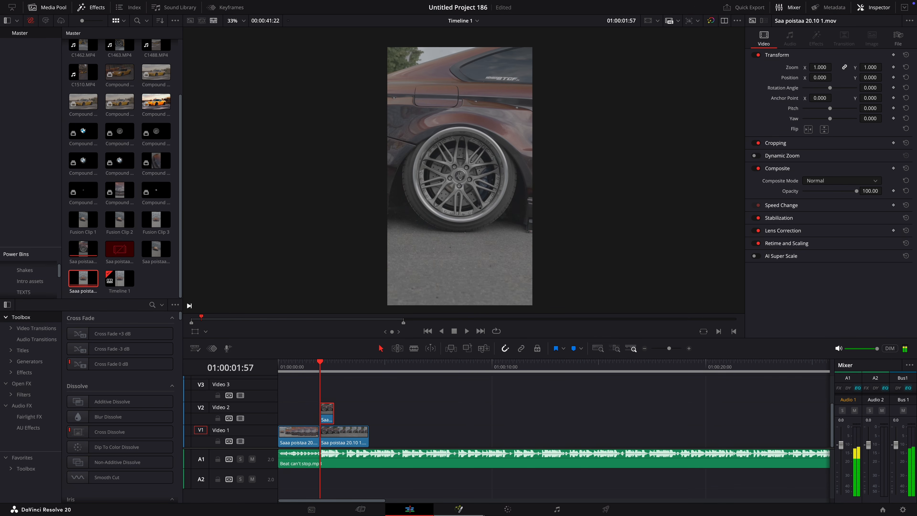
pyautogui.click(506, 511)
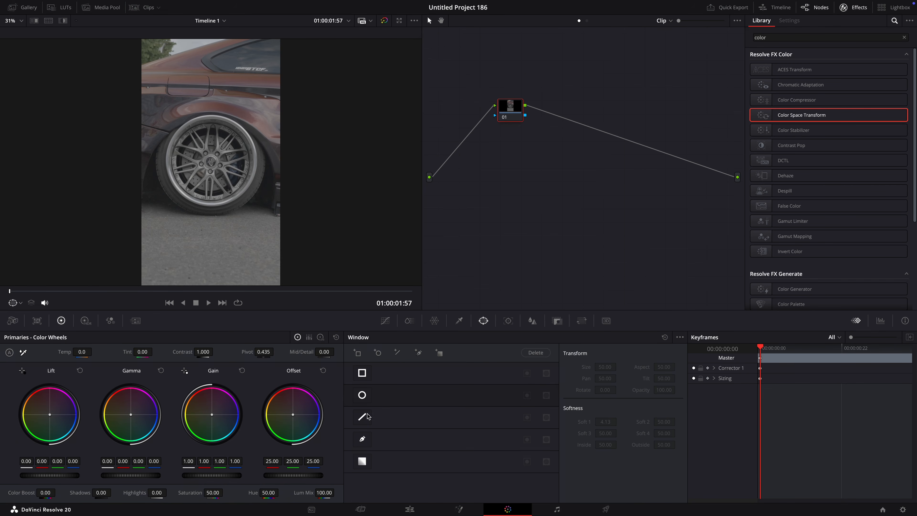
pyautogui.click(362, 395)
pyautogui.scroll(3, 209, 163)
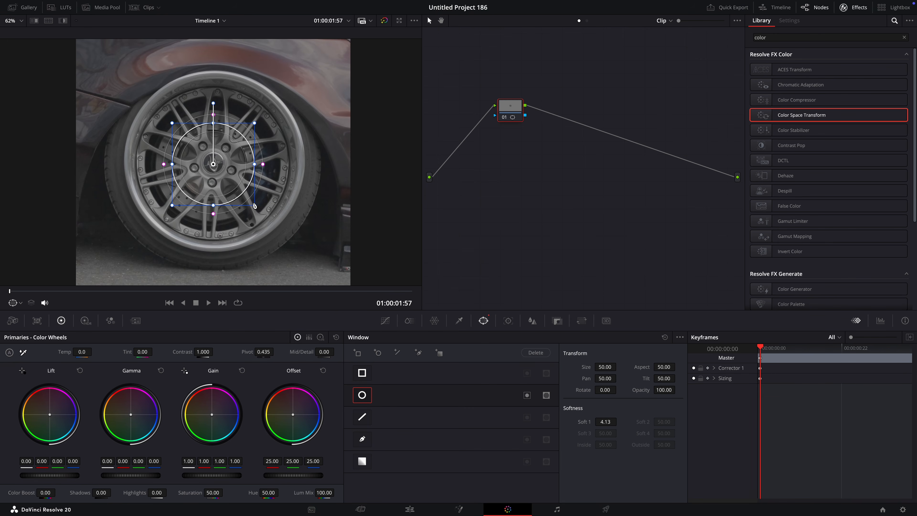
pyautogui.moveTo(255, 207); pyautogui.dragTo(301, 252)
pyautogui.moveTo(213, 163); pyautogui.dragTo(215, 161)
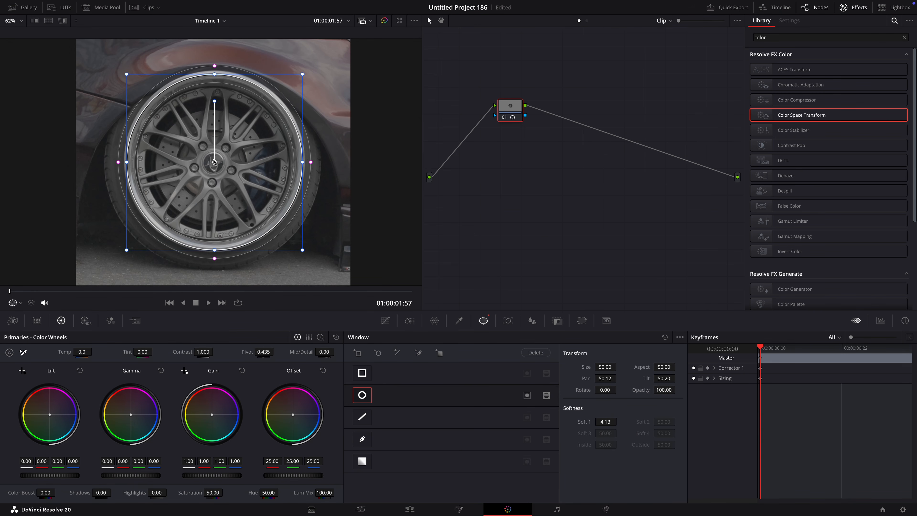
pyautogui.moveTo(313, 164); pyautogui.dragTo(306, 168)
# - Add an alpha output connected to the wheel's corrector node and track the circular window forward through the clip
pyautogui.rightClick(595, 145)
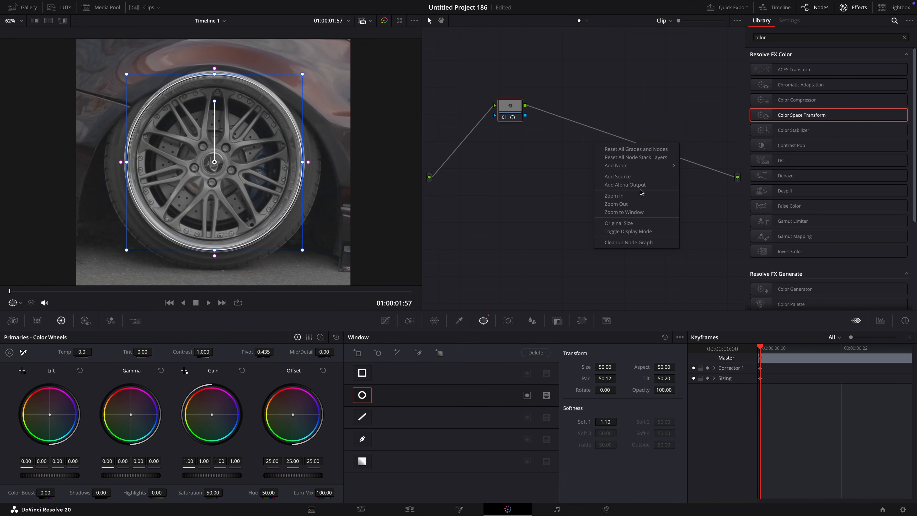
pyautogui.click(637, 187)
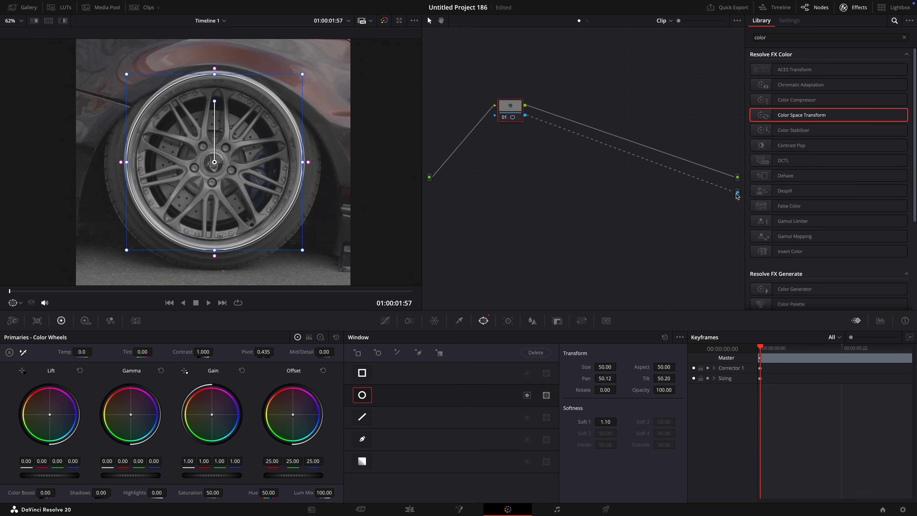
pyautogui.click(506, 321)
pyautogui.click(393, 353)
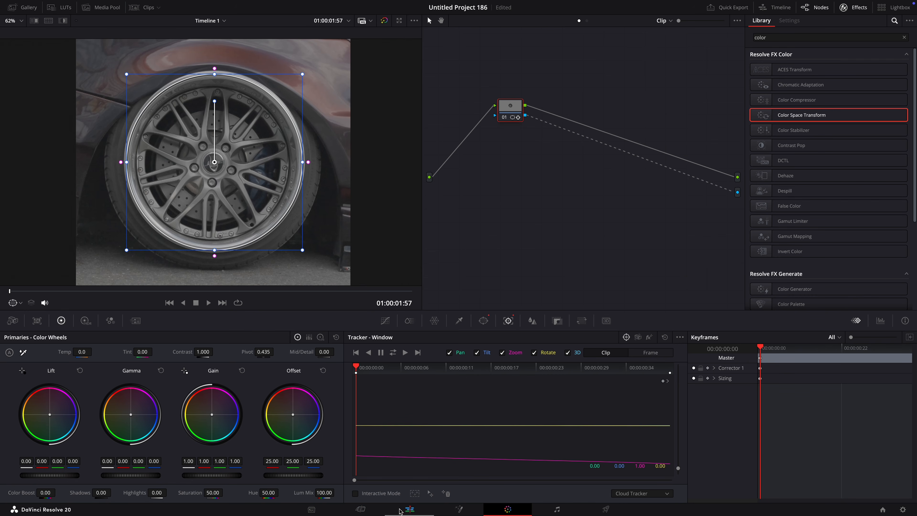
# - Return to the Edit page and toggle the Video 1 wheel clip off and on to check the cut-out
pyautogui.click(409, 509)
pyautogui.rightClick(328, 414)
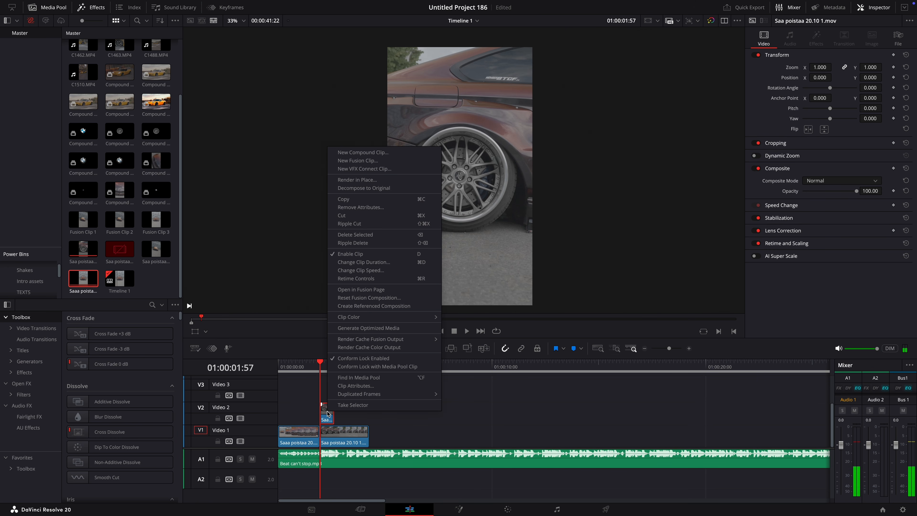
pyautogui.click(542, 415)
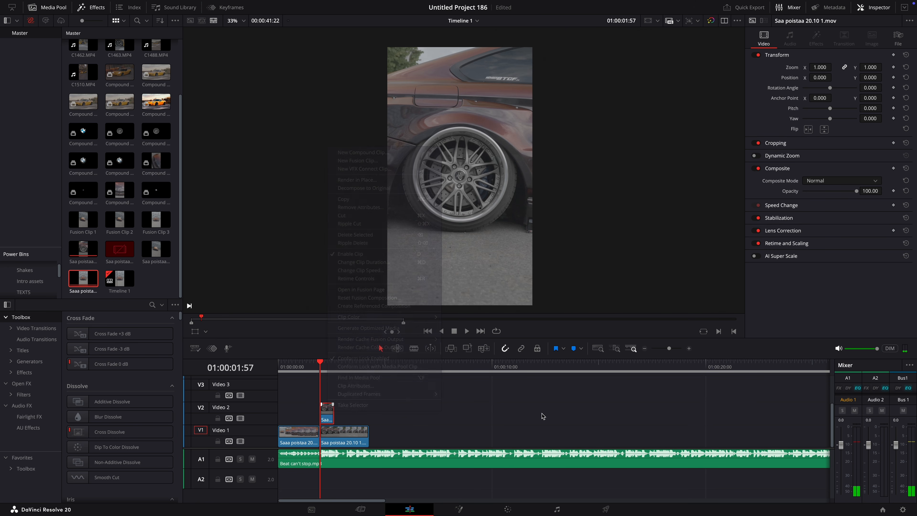
pyautogui.click(349, 434)
pyautogui.press('d')
pyautogui.press('d')
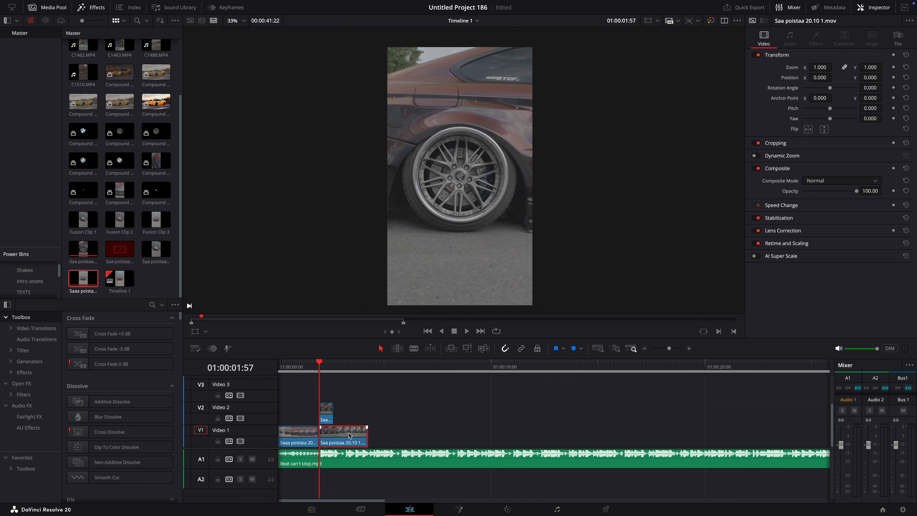
# - Convert the masked wheel clip on Video 2 into a compound clip with the default name
pyautogui.rightClick(326, 405)
pyautogui.click(372, 154)
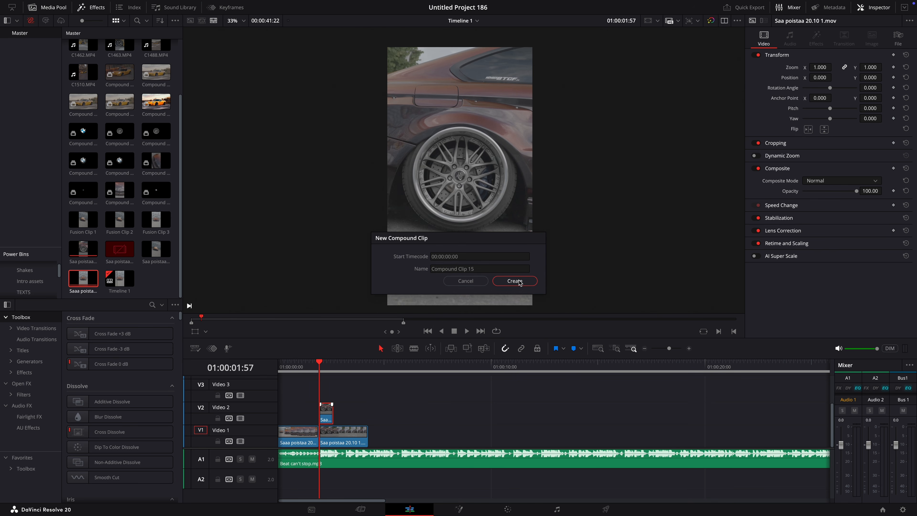
pyautogui.click(515, 280)
# - Duplicate the wheel compound clip onto Video 3 and turn the copy into a freeze frame
pyautogui.moveTo(327, 413); pyautogui.dragTo(328, 397)
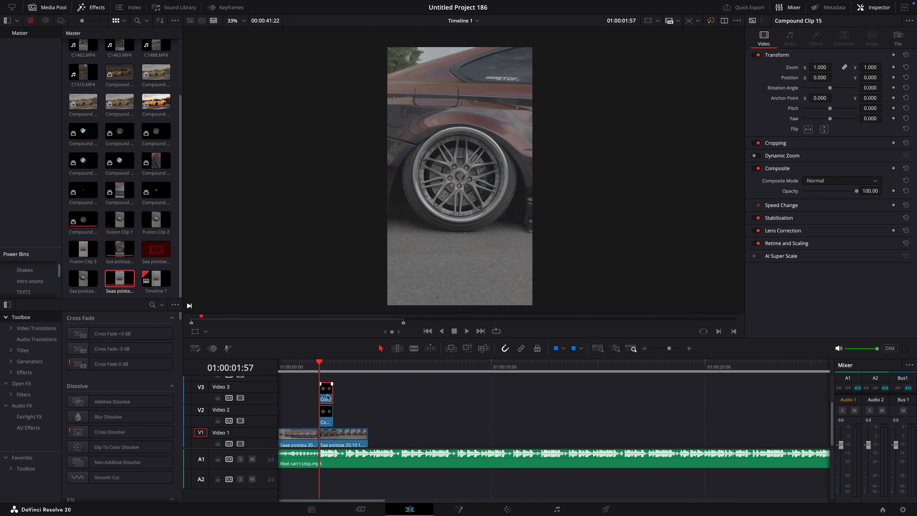
pyautogui.rightClick(327, 397)
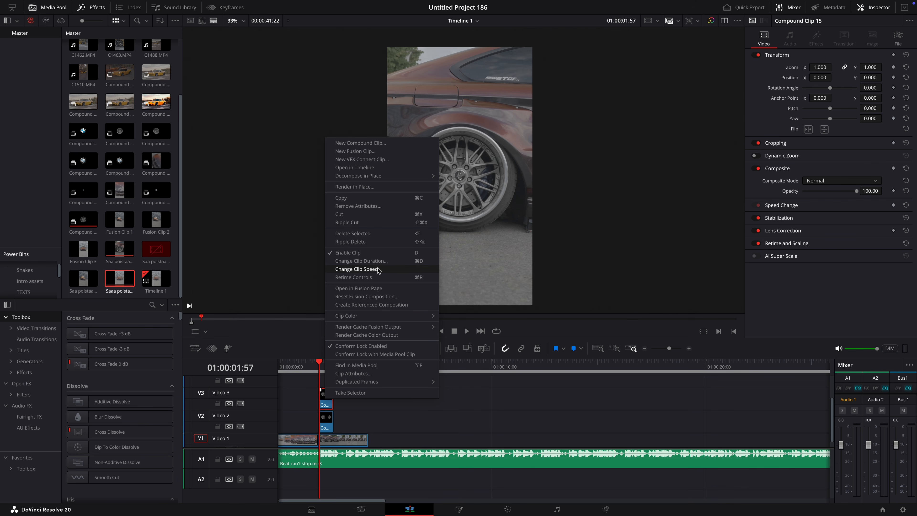
pyautogui.click(375, 269)
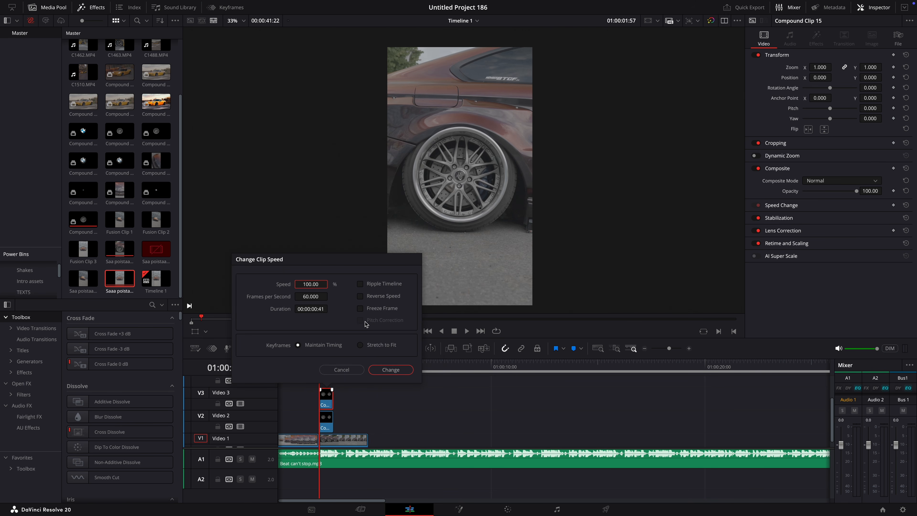
pyautogui.click(359, 308)
pyautogui.click(407, 372)
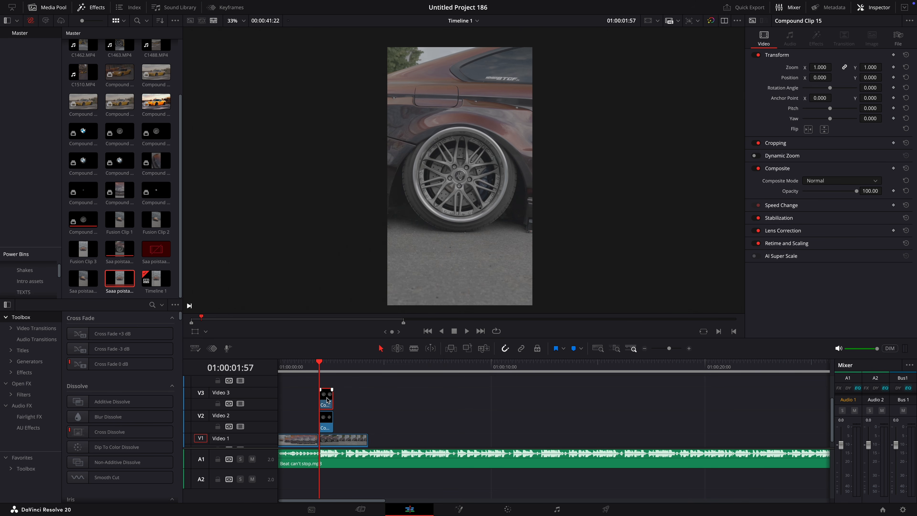
# - Move the frozen wheel clip to Video 2 directly before the moving wheel clip and play back the join
pyautogui.click(310, 366)
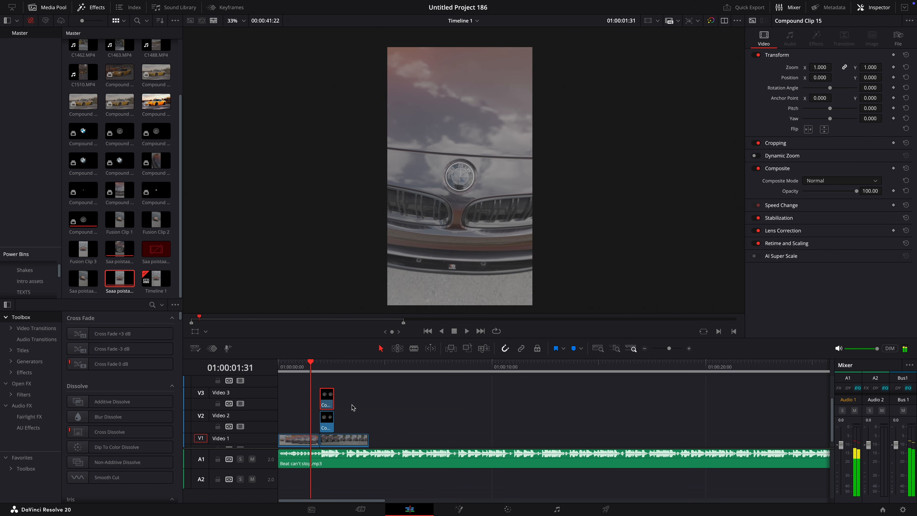
pyautogui.scroll(-1, 350, 407)
pyautogui.moveTo(329, 392); pyautogui.dragTo(315, 414)
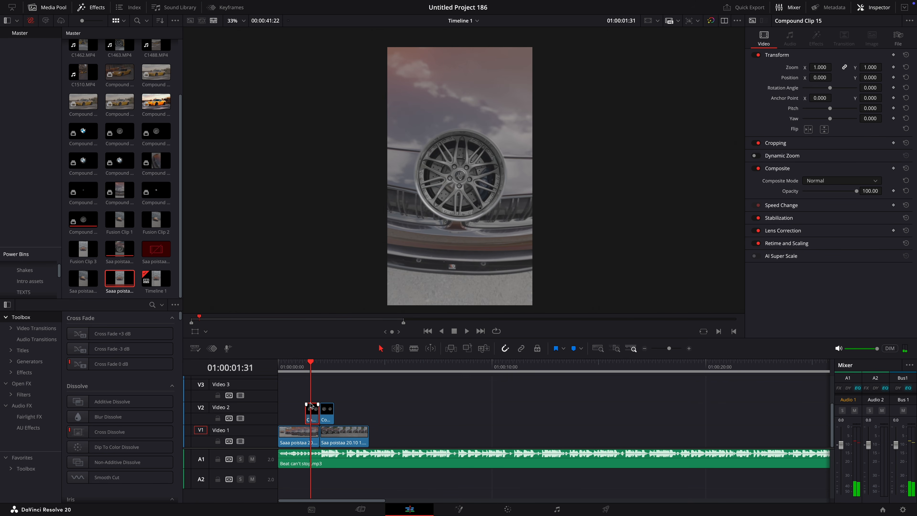
pyautogui.click(305, 366)
pyautogui.press('space')
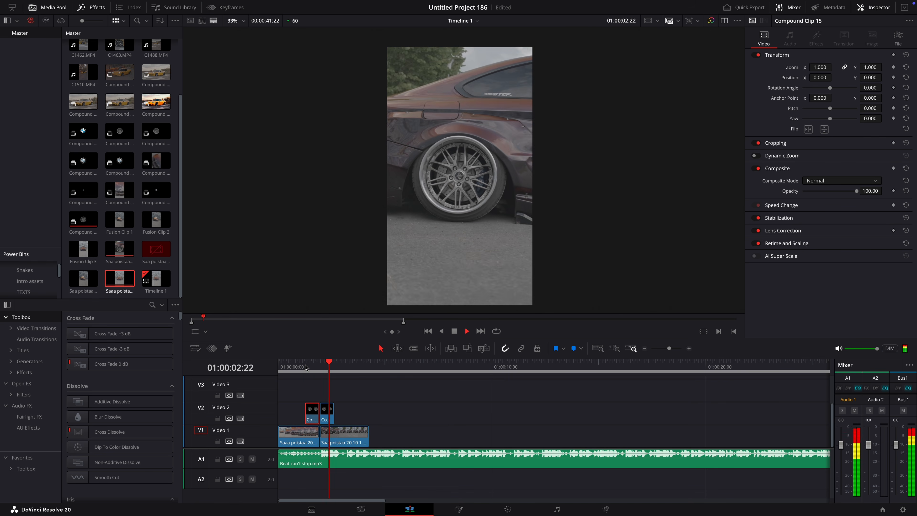
pyautogui.press('space')
# - Combine the frozen and moving wheel clips on Video 2 into a single compound clip
pyautogui.keyDown('ctrl'); pyautogui.click(329, 415); pyautogui.keyUp('ctrl')
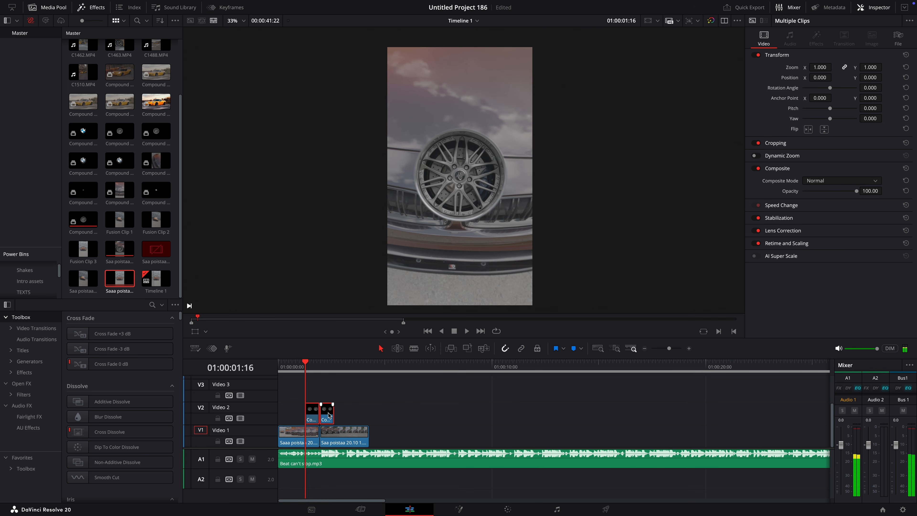
pyautogui.rightClick(315, 416)
pyautogui.click(366, 177)
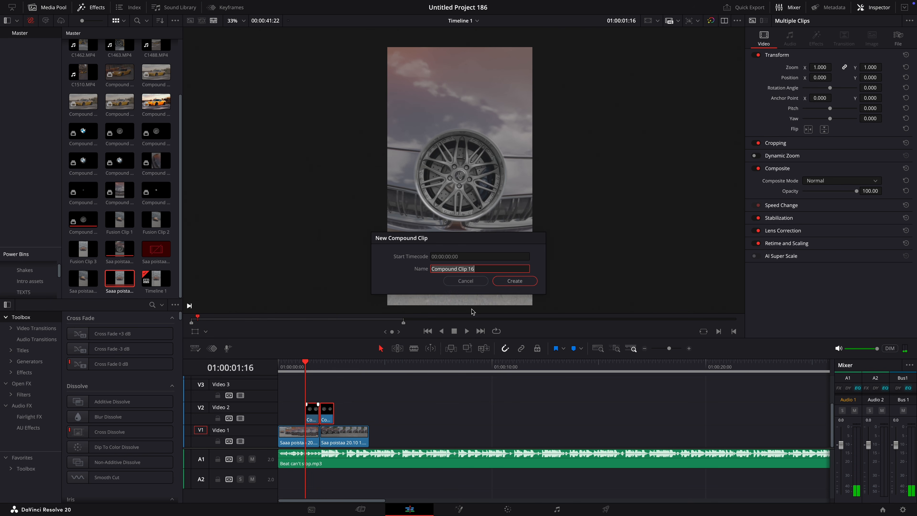
pyautogui.click(514, 281)
# - Duplicate the first Video 1 clip onto Video 3 and remove the copy's portion before 01:00:00:48
pyautogui.click(307, 443)
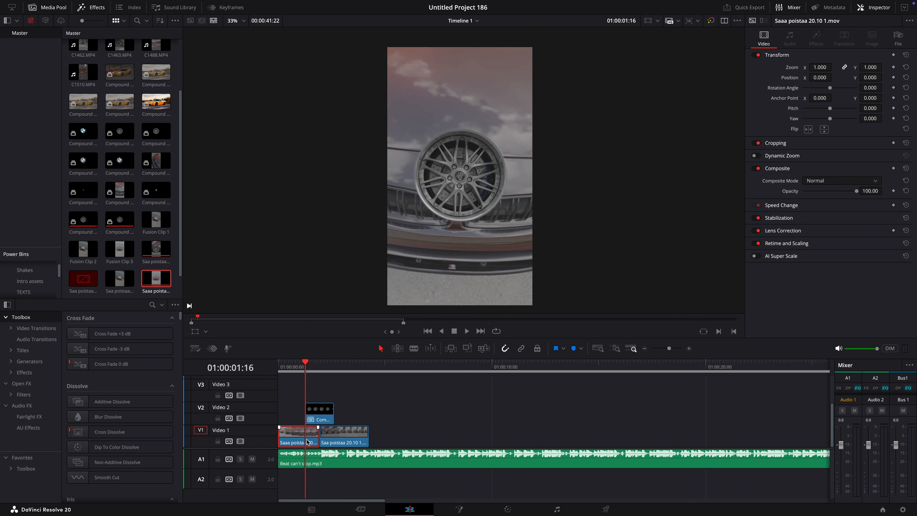
pyautogui.moveTo(307, 442); pyautogui.dragTo(292, 367)
pyautogui.click(298, 368)
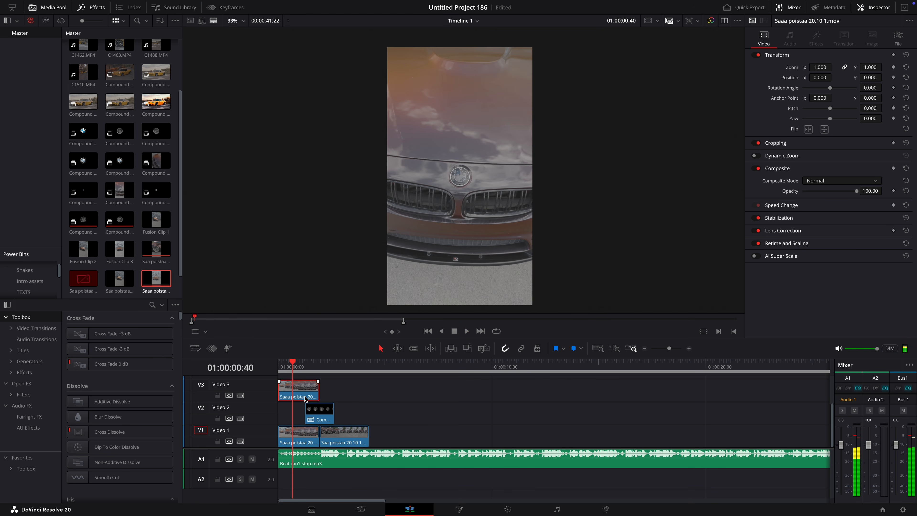
pyautogui.press('space')
pyautogui.press('space')
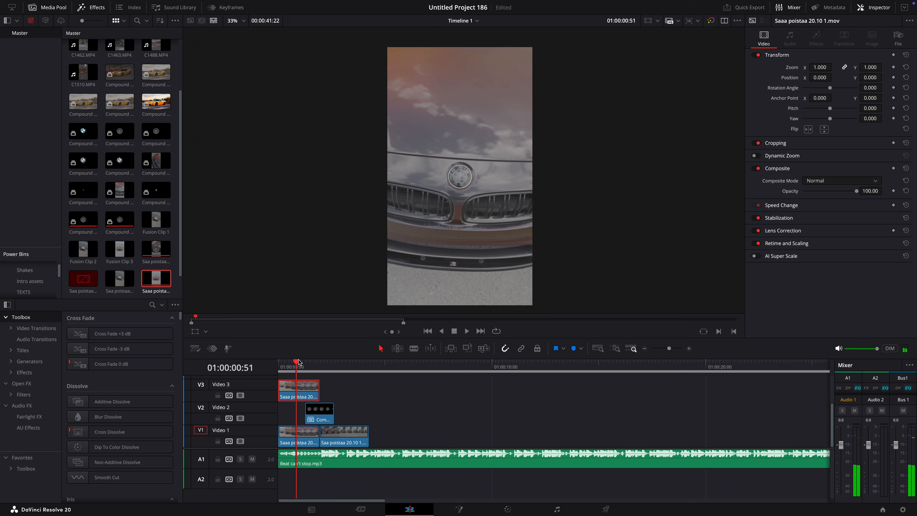
pyautogui.click(296, 362)
pyautogui.press('super+b')
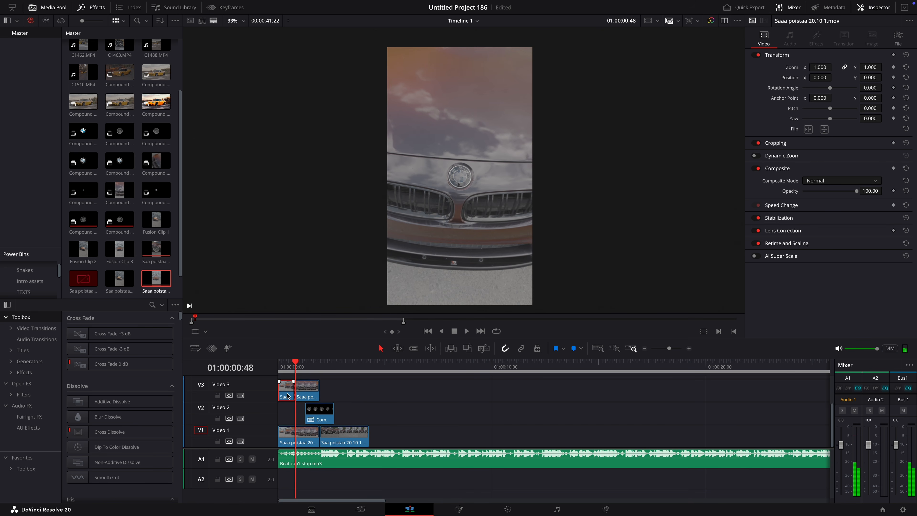
pyautogui.press('Delete')
# - Split the Video 3 copy at 01:00:01:28 and delete the portion after the cut
pyautogui.press('space')
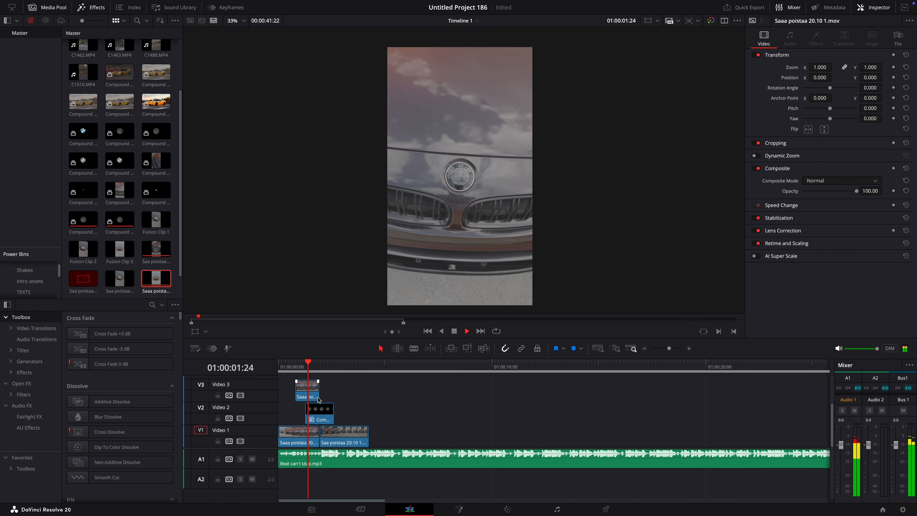
pyautogui.press('space')
pyautogui.click(315, 394)
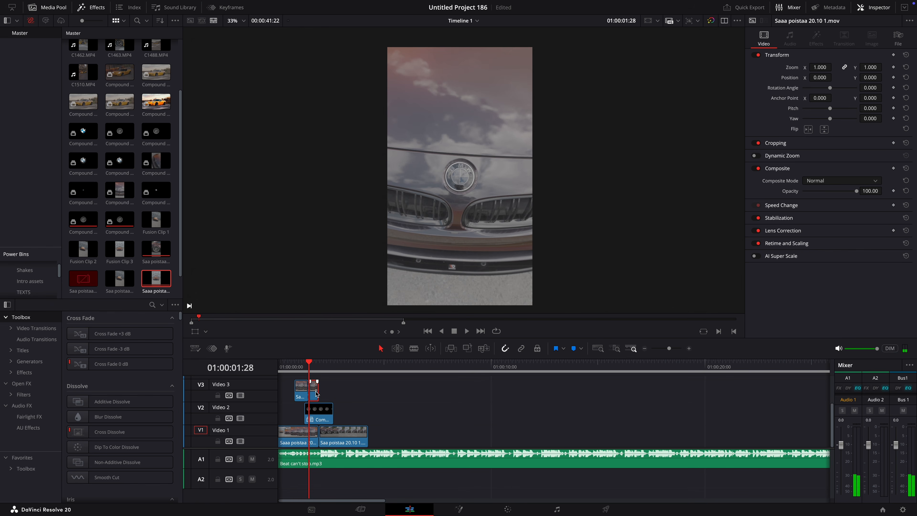
pyautogui.press('Delete')
# - On the Color page, fit a circular window around the BMW badge at the start of the trimmed Video 3 clip
pyautogui.click(295, 362)
pyautogui.click(300, 386)
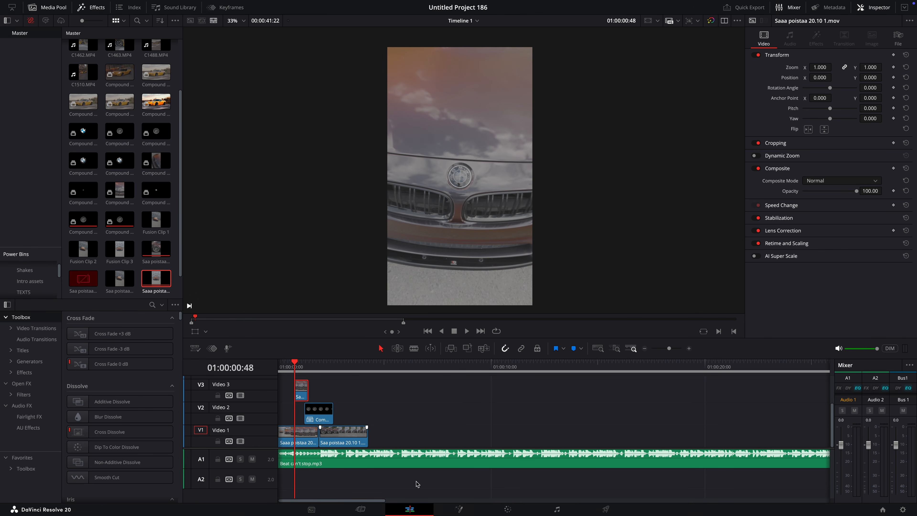
pyautogui.click(507, 510)
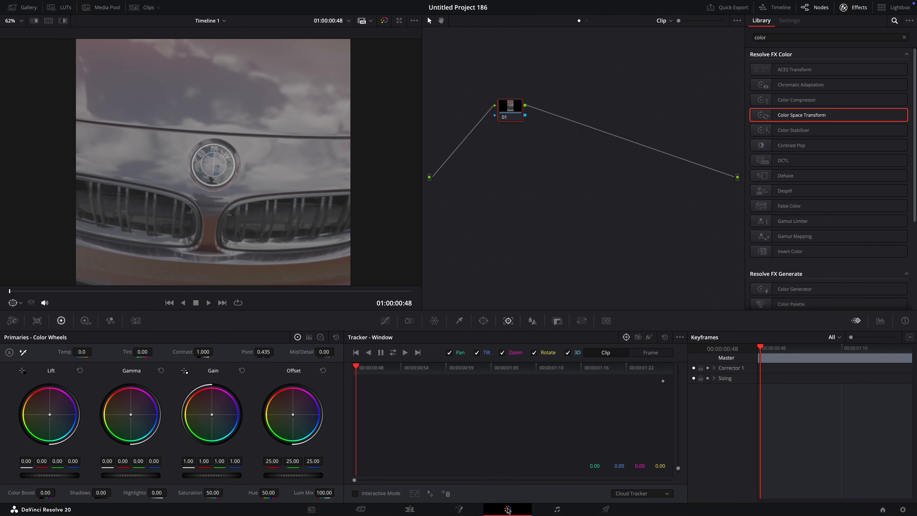
pyautogui.click(486, 321)
pyautogui.click(361, 395)
pyautogui.scroll(5, 212, 169)
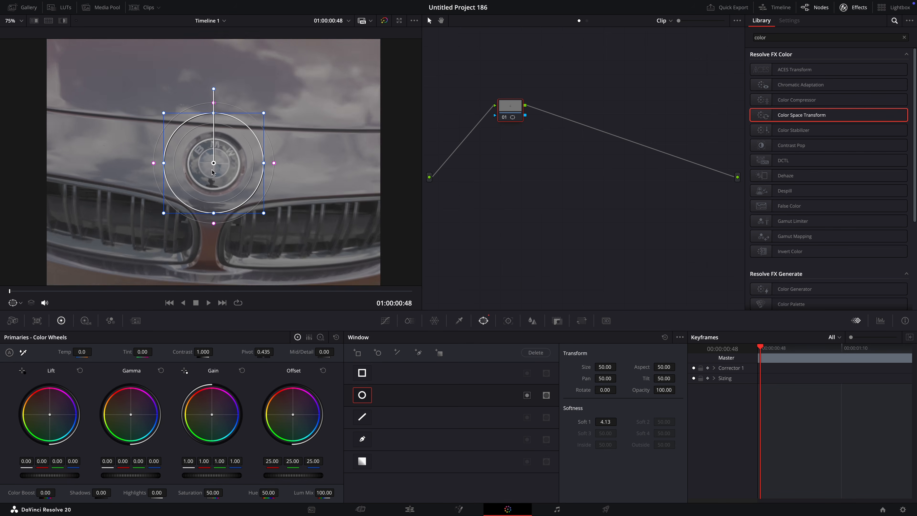
pyautogui.moveTo(216, 159); pyautogui.dragTo(216, 160)
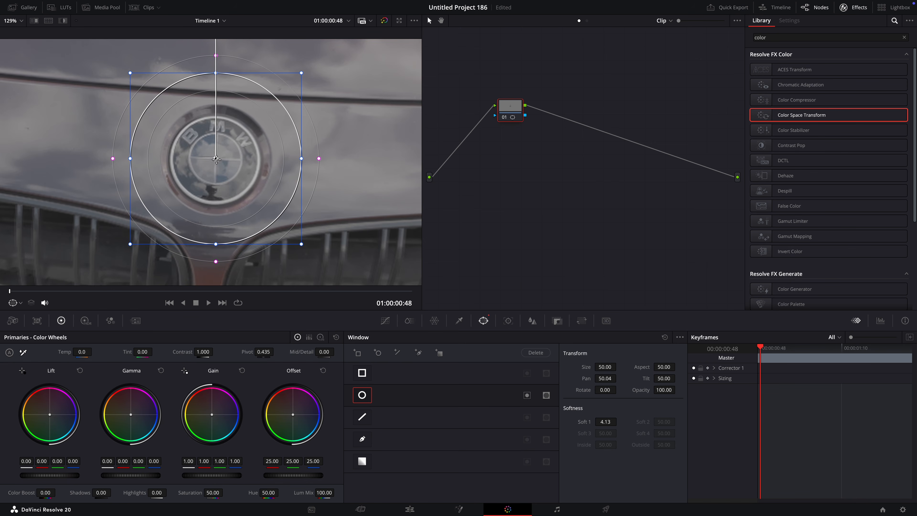
pyautogui.moveTo(307, 250); pyautogui.dragTo(256, 209)
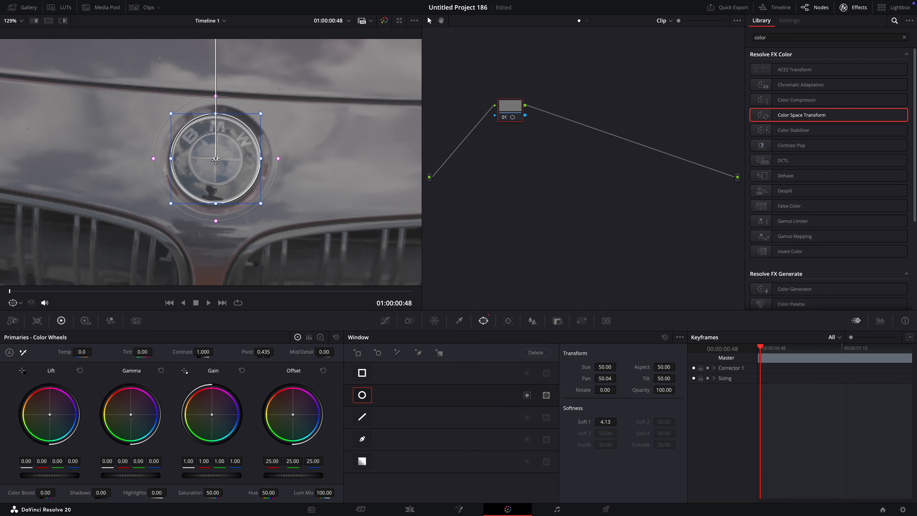
# - Nudge the circular window onto the centre of the BMW badge and tighten its soft edge
pyautogui.moveTo(216, 159); pyautogui.dragTo(215, 161)
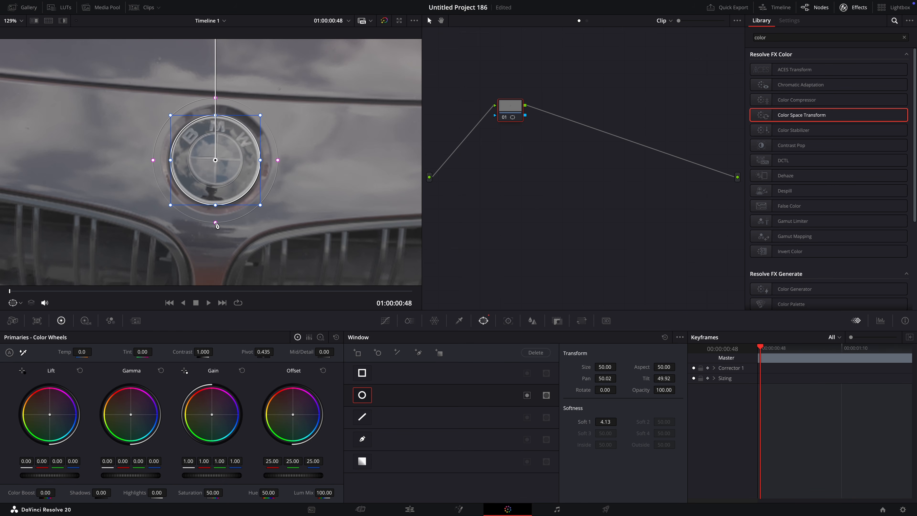
pyautogui.moveTo(217, 224); pyautogui.dragTo(219, 208)
# - Add an alpha output to the node graph and track the badge window forward and in reverse
pyautogui.rightClick(534, 167)
pyautogui.click(558, 192)
pyautogui.click(507, 321)
pyautogui.click(392, 353)
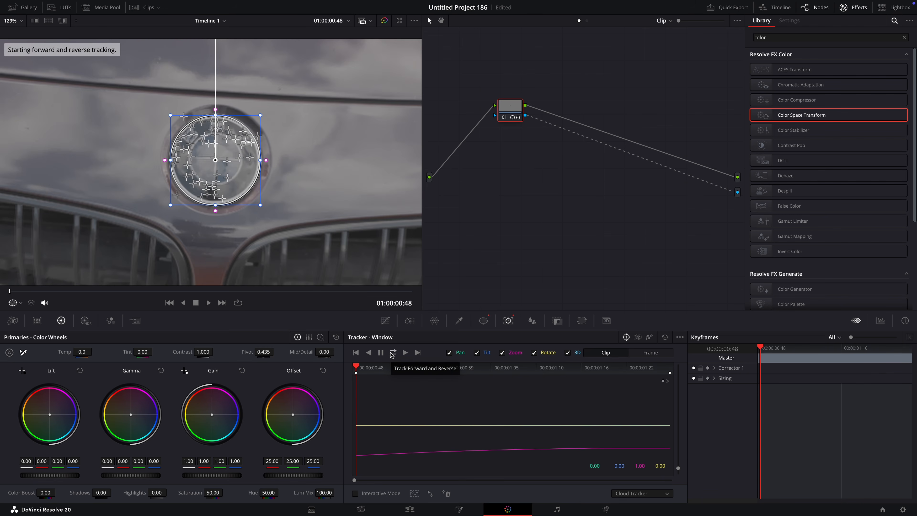
# - On the Edit page, convert the masked badge clip on Video 3 into a compound clip
pyautogui.click(409, 507)
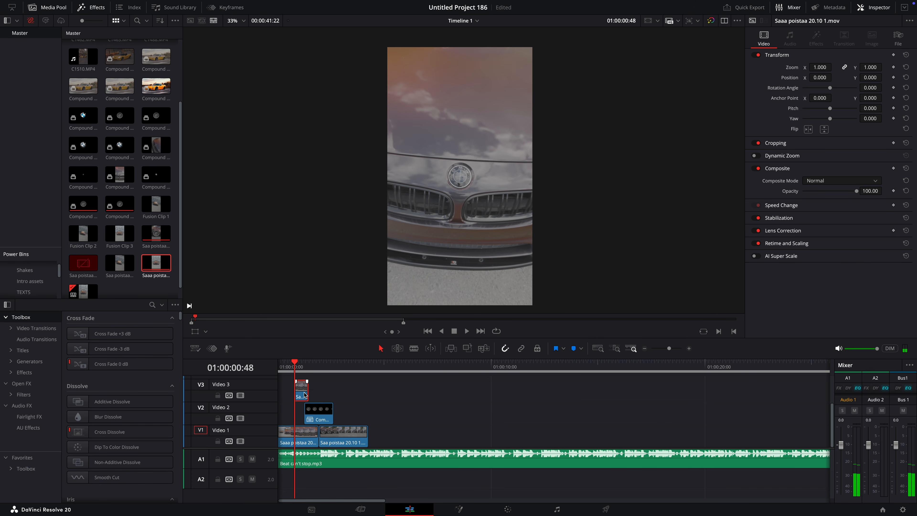
pyautogui.click(302, 437)
pyautogui.press('d')
pyautogui.press('d')
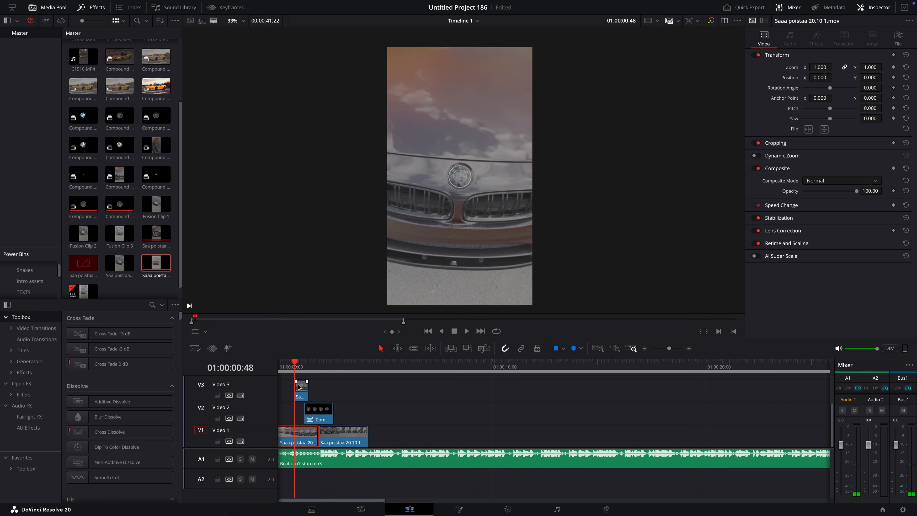
pyautogui.rightClick(302, 390)
pyautogui.click(362, 132)
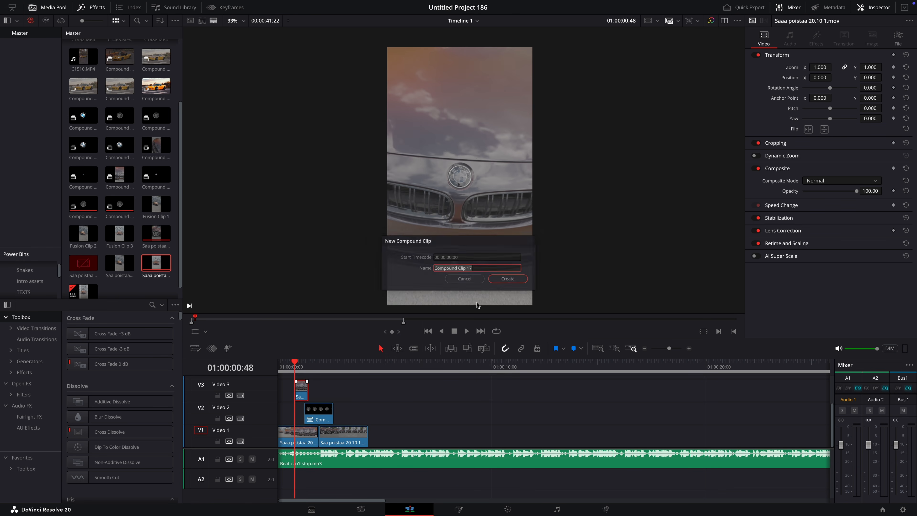
pyautogui.click(516, 282)
# - Place a copy of the badge compound clip directly after the original on Video 3 and make the copy a freeze frame
pyautogui.moveTo(298, 390); pyautogui.dragTo(313, 391)
pyautogui.click(309, 366)
pyautogui.press('super+equal')
pyautogui.press('super+equal')
pyautogui.rightClick(423, 388)
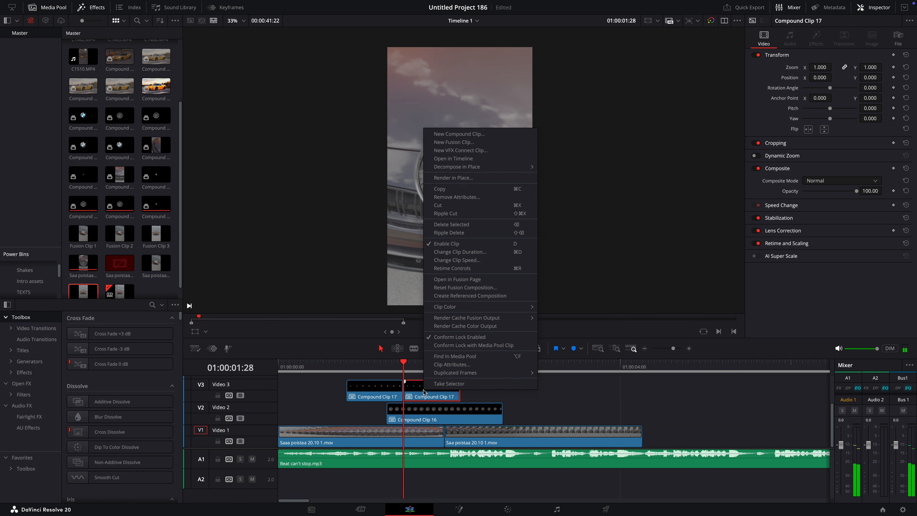
pyautogui.click(456, 260)
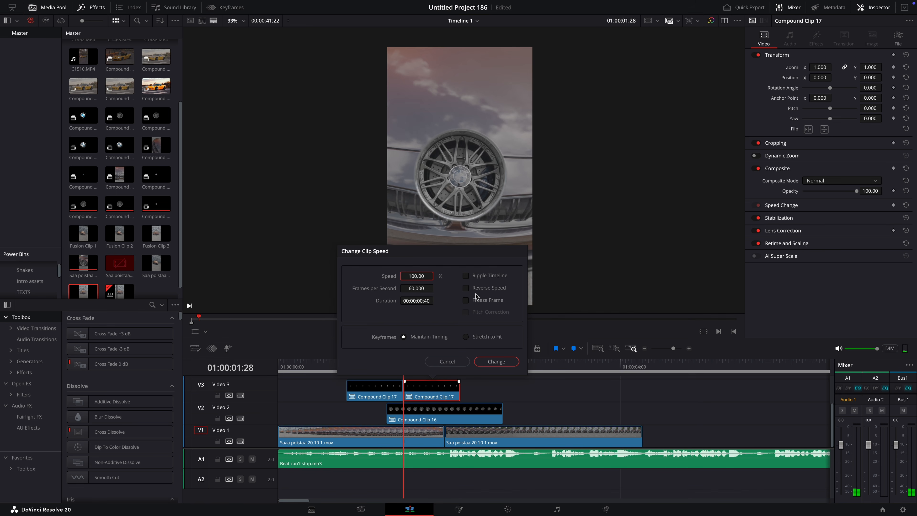
pyautogui.click(498, 362)
# - Extend the frozen badge copy to the end of the Video 2 clip and combine both Video 3 clips into one compound clip
pyautogui.moveTo(404, 364); pyautogui.dragTo(440, 363)
pyautogui.moveTo(460, 394); pyautogui.dragTo(502, 396)
pyautogui.moveTo(521, 388); pyautogui.dragTo(377, 384)
pyautogui.scroll(2, 381, 399)
pyautogui.rightClick(384, 418)
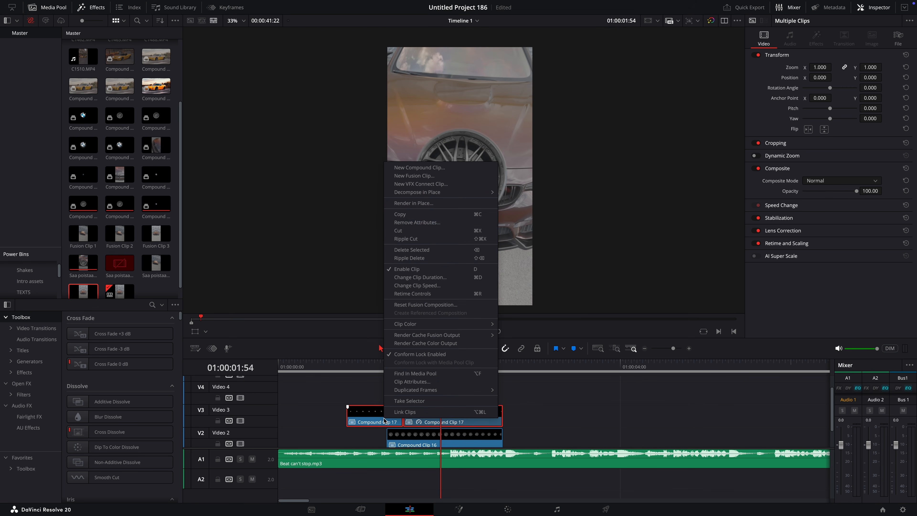
pyautogui.click(432, 167)
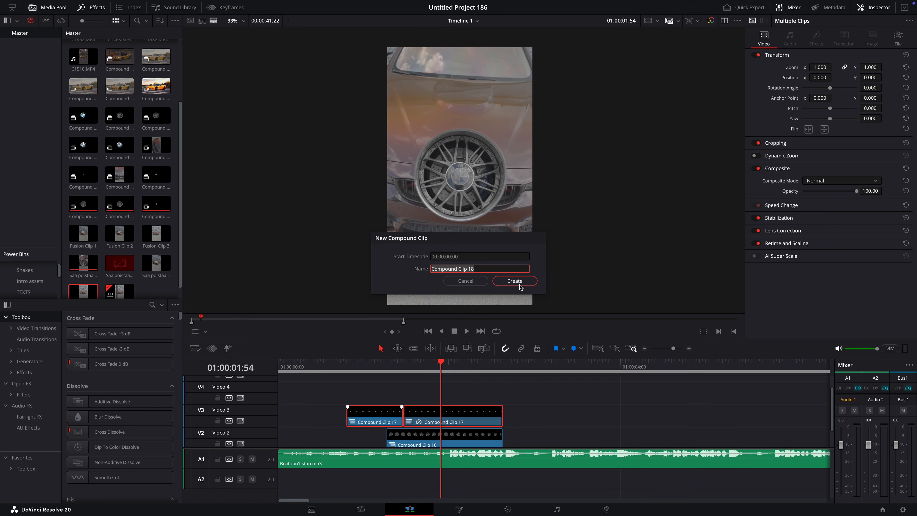
pyautogui.click(514, 281)
# - Combine all the clips on Video 1, Video 2 and Video 3 into a single Fusion clip
pyautogui.click(645, 349)
pyautogui.click(645, 349)
pyautogui.scroll(-2, 487, 410)
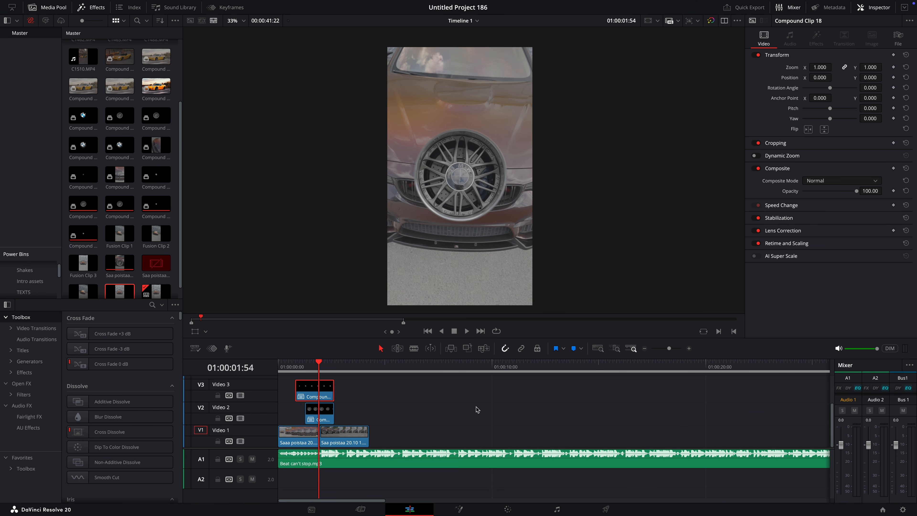
pyautogui.moveTo(390, 434); pyautogui.dragTo(306, 415)
pyautogui.rightClick(312, 393)
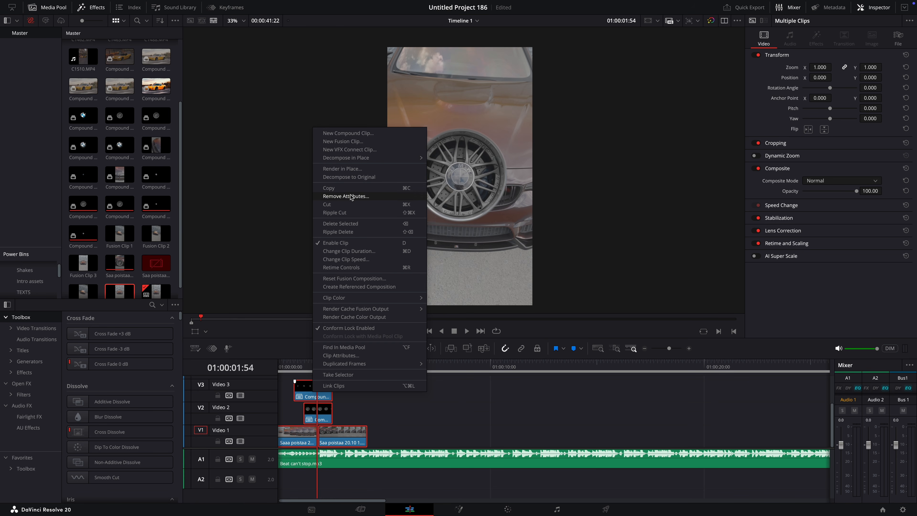
pyautogui.click(359, 145)
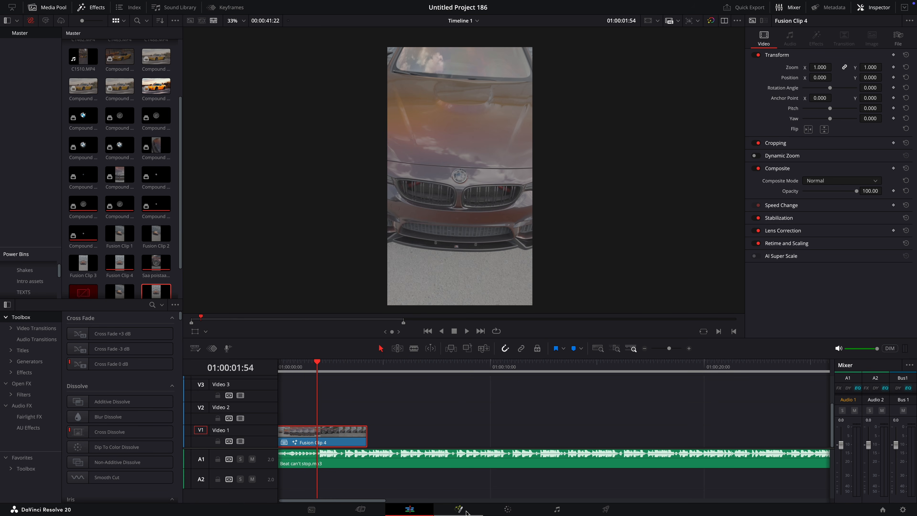
# - On the Fusion page, hide the Spline editor and delete the Background1, Merge1, Merge2 and Merge3 nodes
pyautogui.hotkey('shift', '5')
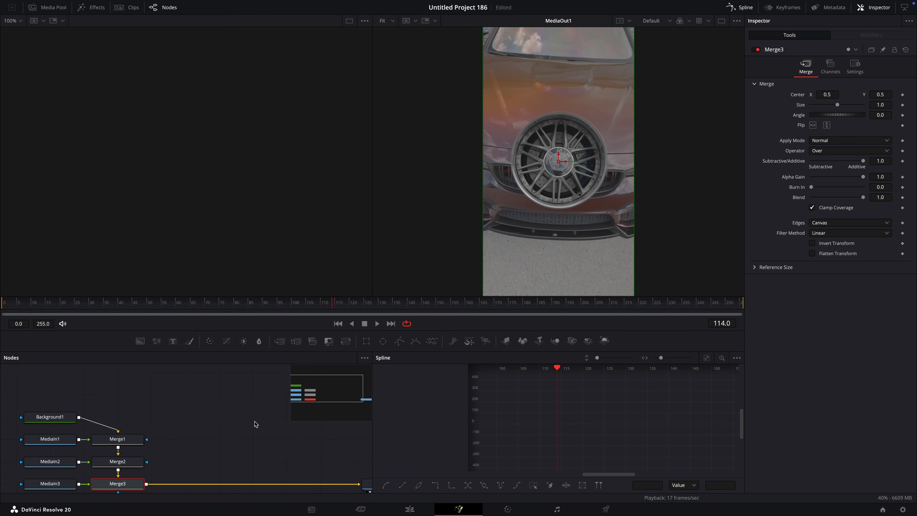
pyautogui.click(734, 9)
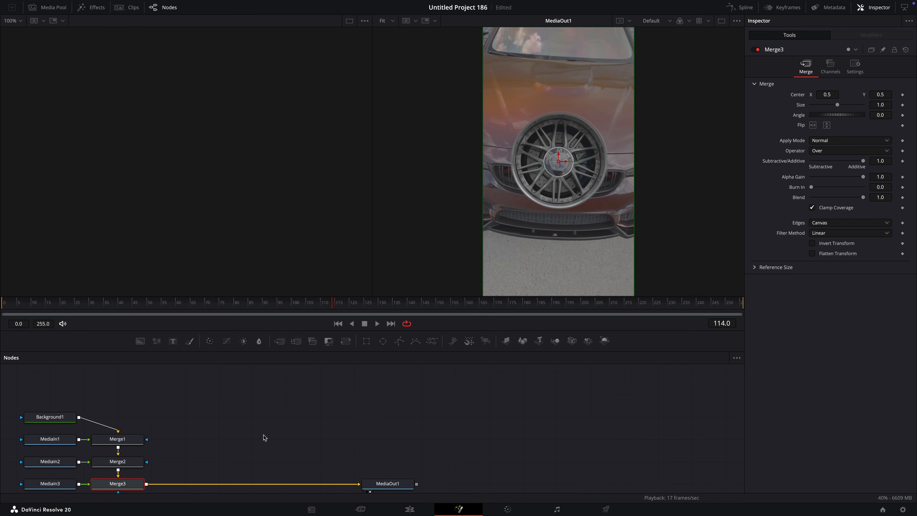
pyautogui.hscroll(-4, 263, 435)
pyautogui.moveTo(264, 461); pyautogui.dragTo(162, 435)
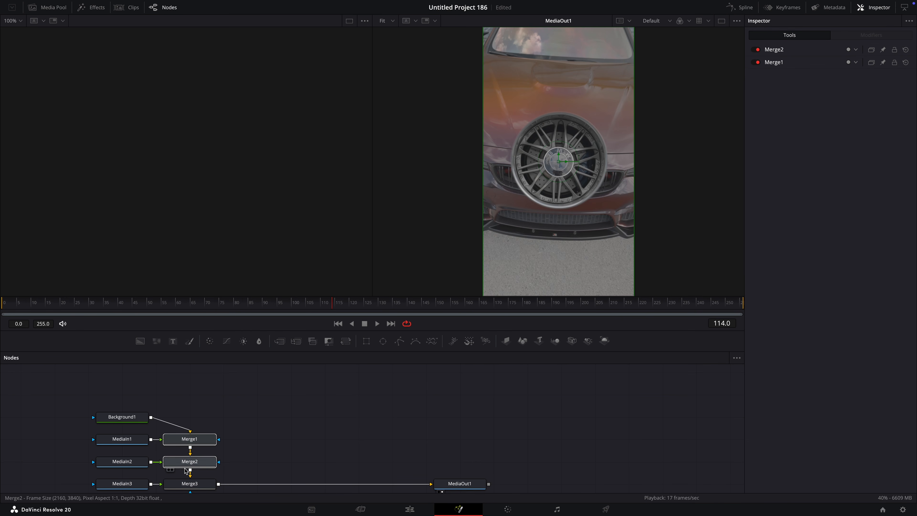
pyautogui.press('Delete')
pyautogui.click(191, 485)
pyautogui.press('Delete')
pyautogui.press('Delete')
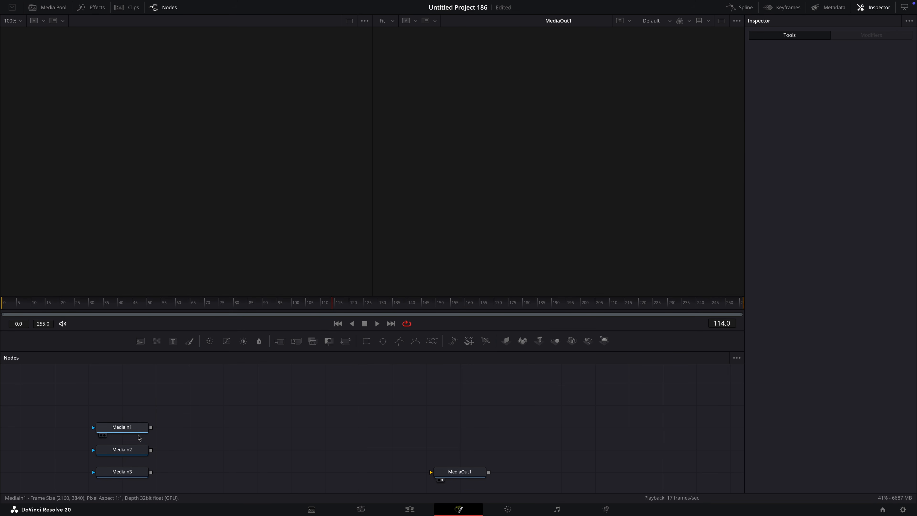
# - Add three new Merge nodes and chain them in series into MediaOut1
pyautogui.moveTo(279, 340); pyautogui.dragTo(336, 471)
pyautogui.moveTo(365, 472); pyautogui.dragTo(431, 472)
pyautogui.moveTo(295, 470); pyautogui.dragTo(326, 471)
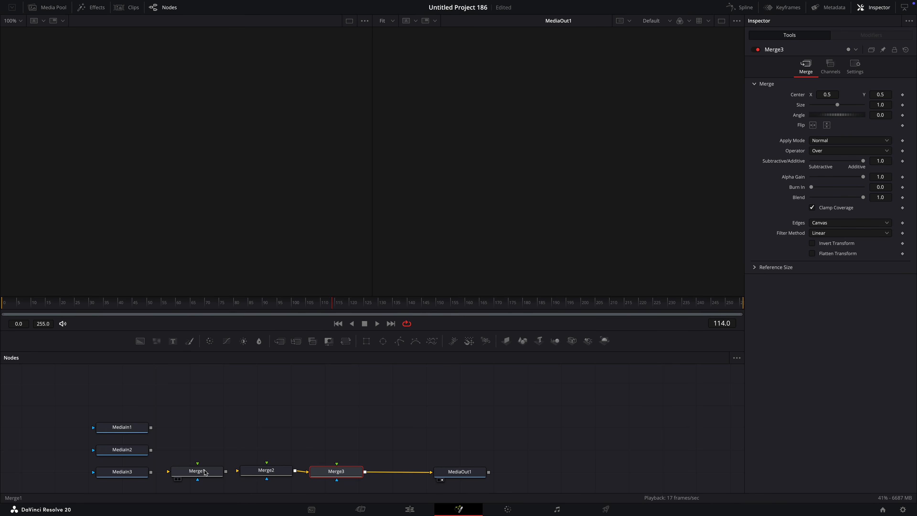
pyautogui.moveTo(225, 471); pyautogui.dragTo(237, 470)
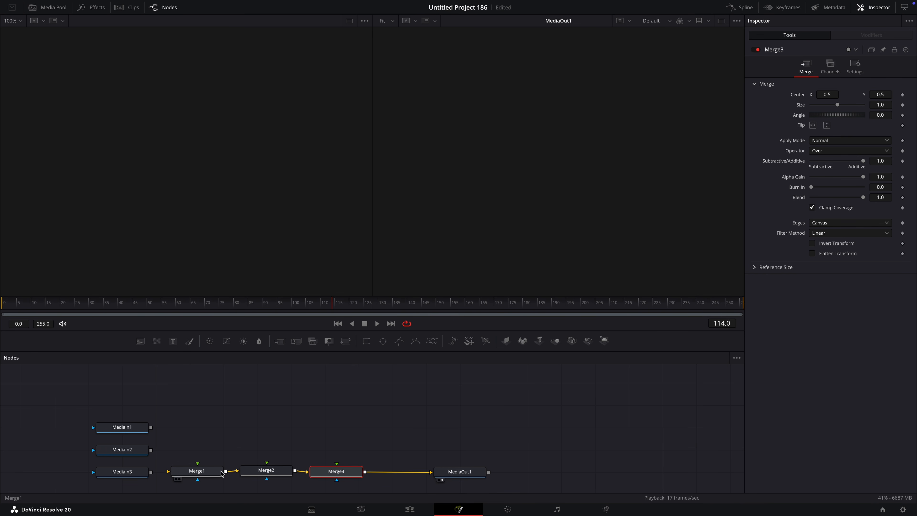
# - Connect MediaIn3 to the foreground of Merge3 and rename it Badge
pyautogui.click(103, 480)
pyautogui.moveTo(120, 475); pyautogui.dragTo(336, 463)
pyautogui.rightClick(335, 402)
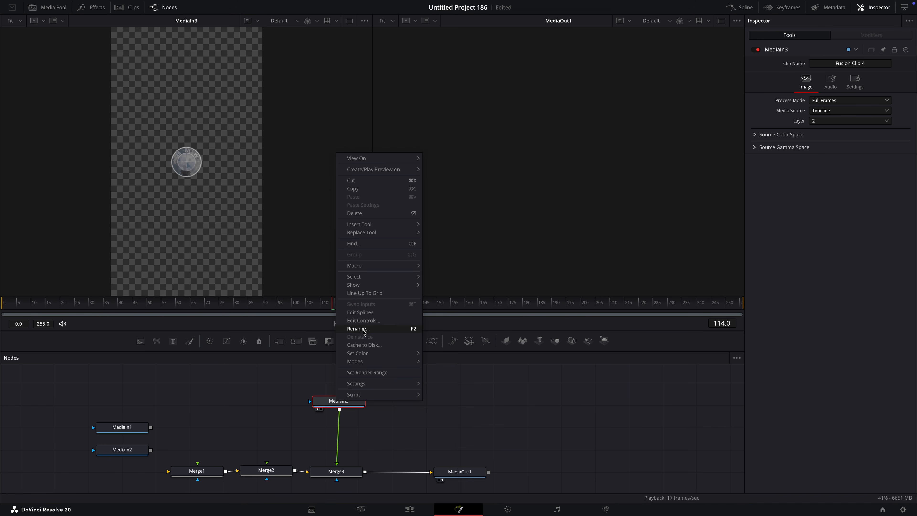
pyautogui.click(358, 328)
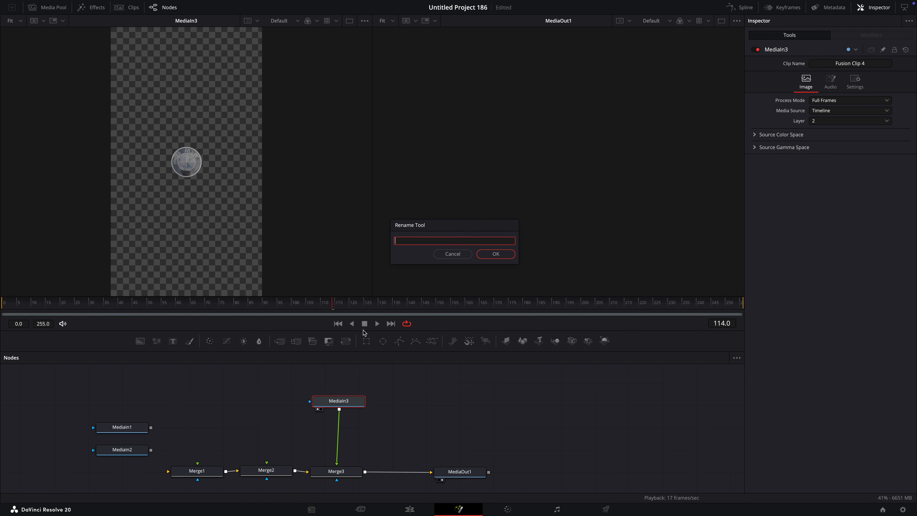
pyautogui.write('Badge')
pyautogui.press('Return')
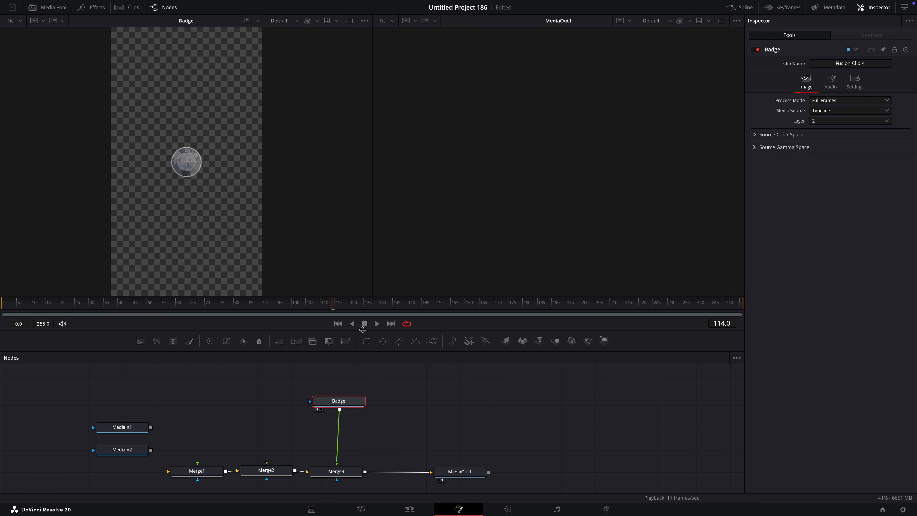
# - Connect MediaIn2 to the foreground of Merge2 and rename it Wheel
pyautogui.click(102, 458)
pyautogui.moveTo(112, 452); pyautogui.dragTo(266, 463)
pyautogui.rightClick(276, 406)
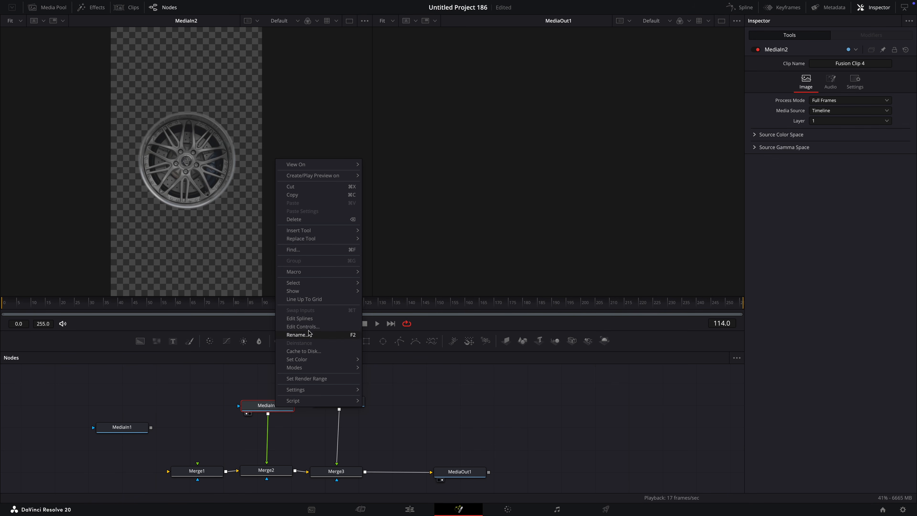
pyautogui.click(295, 335)
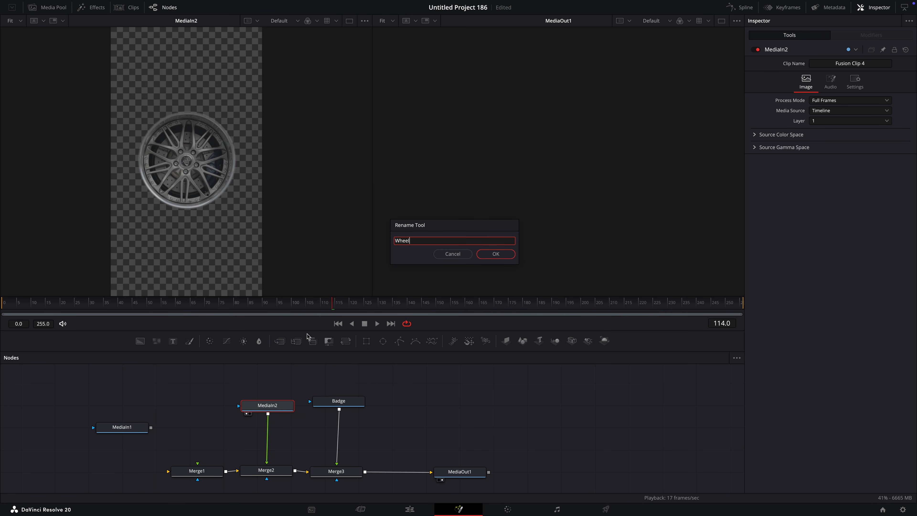
pyautogui.press('Return')
# - Connect MediaIn1 to the background of Merge1 and rename it First clip
pyautogui.moveTo(123, 427); pyautogui.dragTo(198, 468)
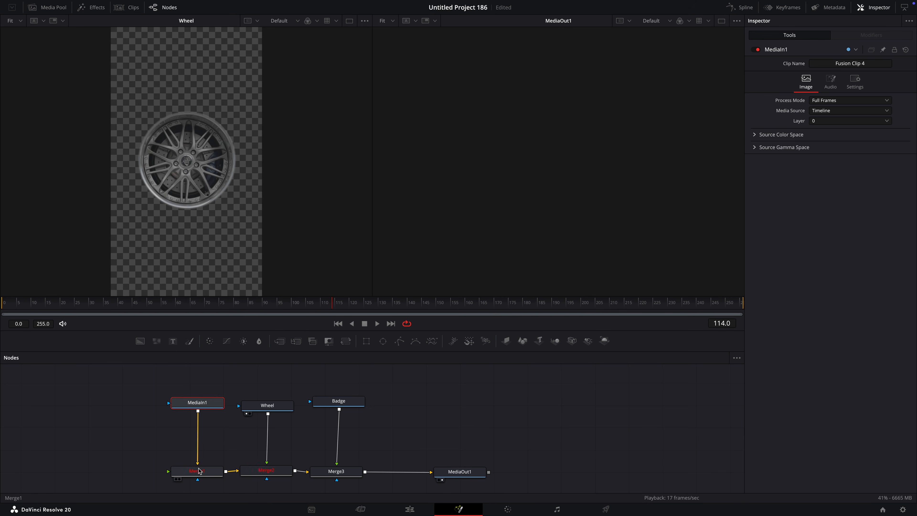
pyautogui.rightClick(207, 405)
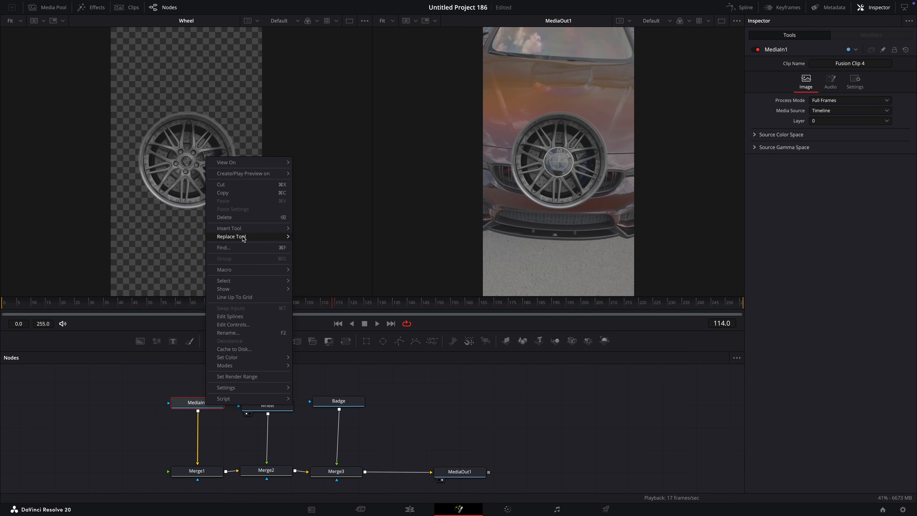
pyautogui.click(228, 333)
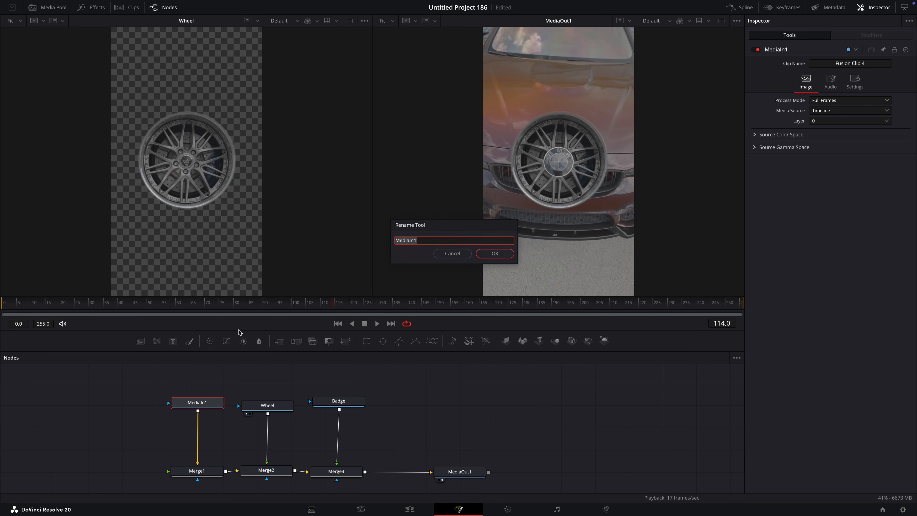
pyautogui.write('First clip')
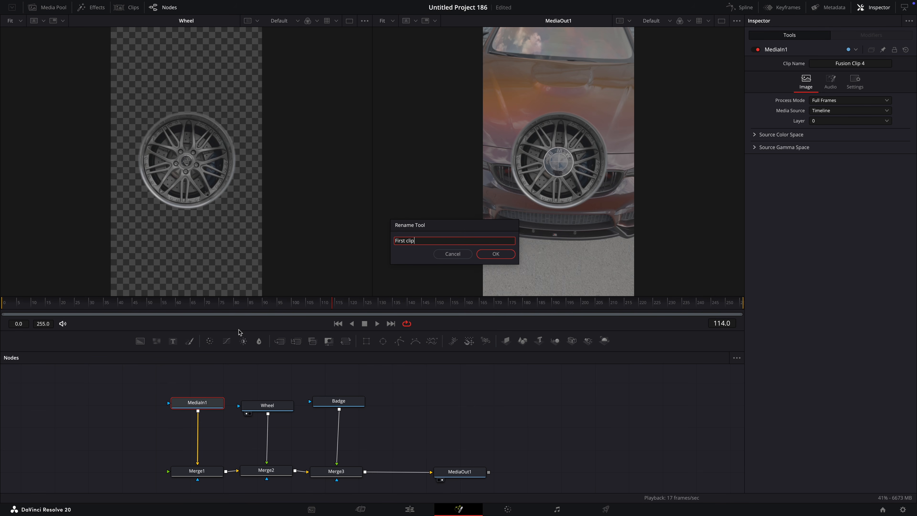
pyautogui.press('Return')
# - Disconnect the Wheel node from Merge2 and insert a DVE node between Badge and Merge3
pyautogui.moveTo(347, 405); pyautogui.dragTo(347, 407)
pyautogui.moveTo(267, 449); pyautogui.dragTo(283, 419)
pyautogui.hotkey('shift', 'space')
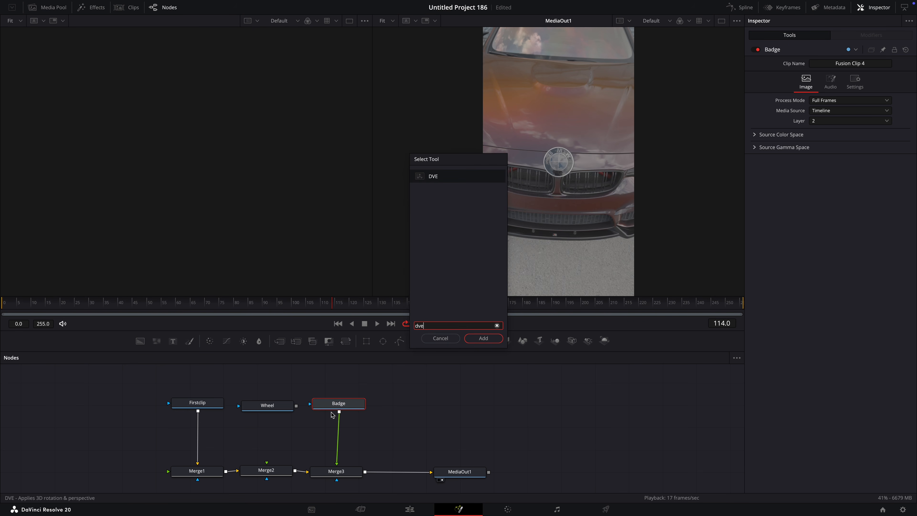
pyautogui.press('Return')
# - At frame 75, set keyframes for the DVE's Center, Z Move and X, Y and Z rotation
pyautogui.moveTo(337, 304); pyautogui.dragTo(221, 305)
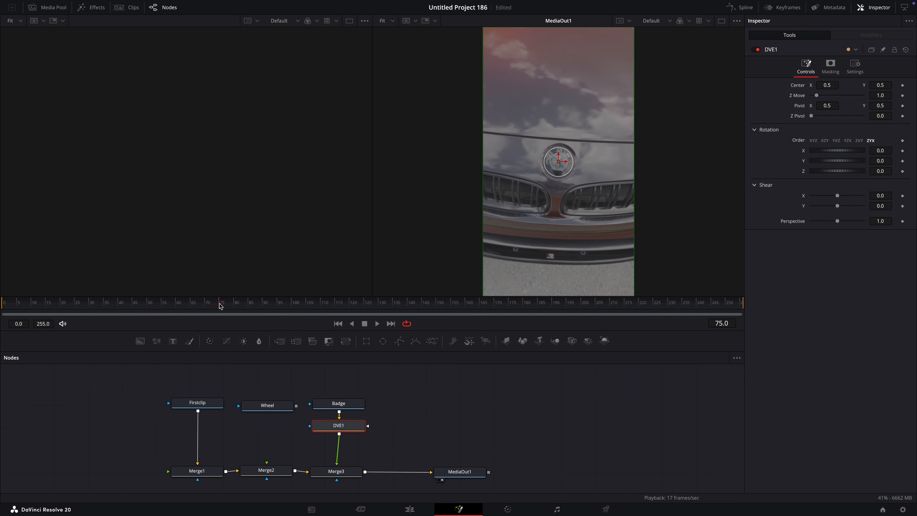
pyautogui.click(902, 86)
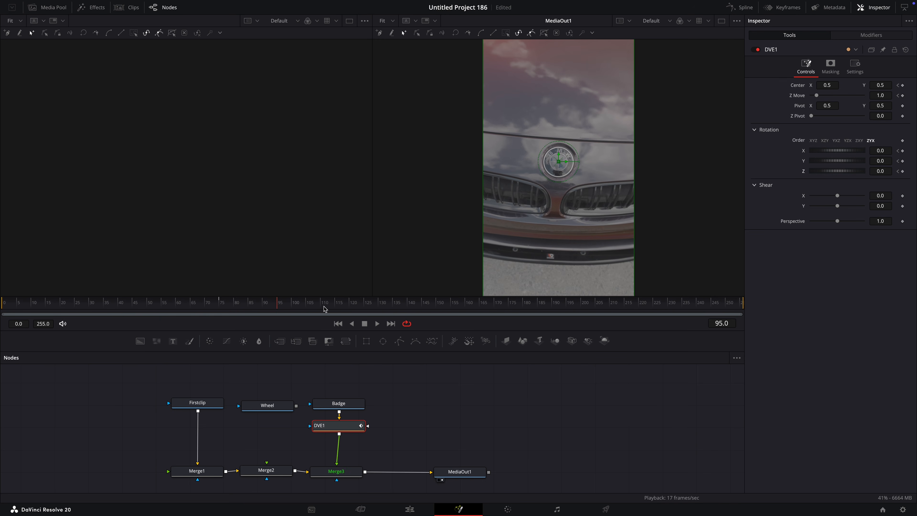
# - At frame 117, the first frame of the wheel clip, set the DVE's Z Move to 0.32 and Center Y to 0.511
pyautogui.moveTo(324, 309); pyautogui.dragTo(359, 311)
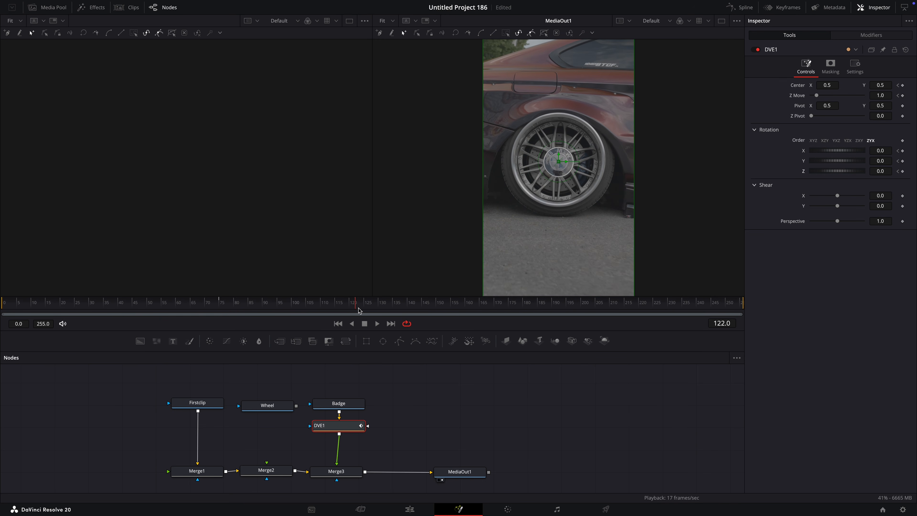
pyautogui.press('Left')
pyautogui.press('Left')
pyautogui.press('Left')
pyautogui.press('Left')
pyautogui.press('Left')
pyautogui.press('Left')
pyautogui.press('Left')
pyautogui.press('Left')
pyautogui.press('Right')
pyautogui.press('Right')
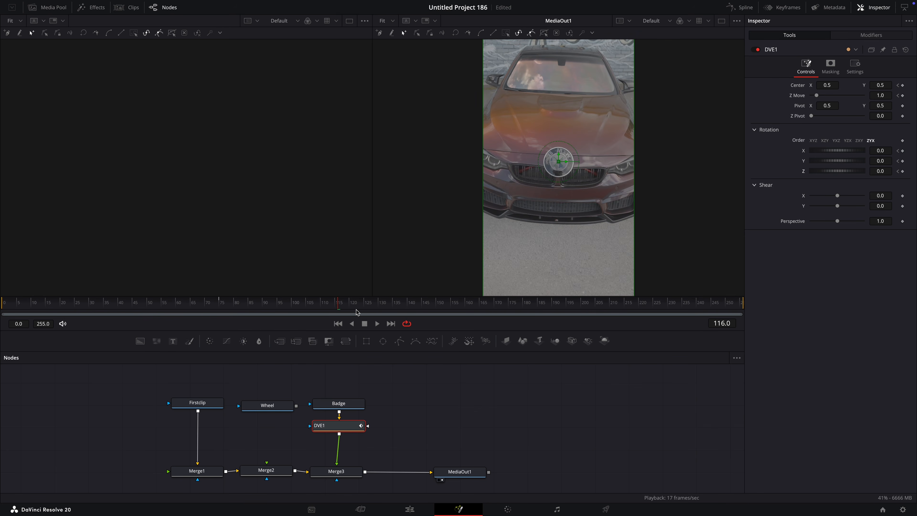
pyautogui.press('Right')
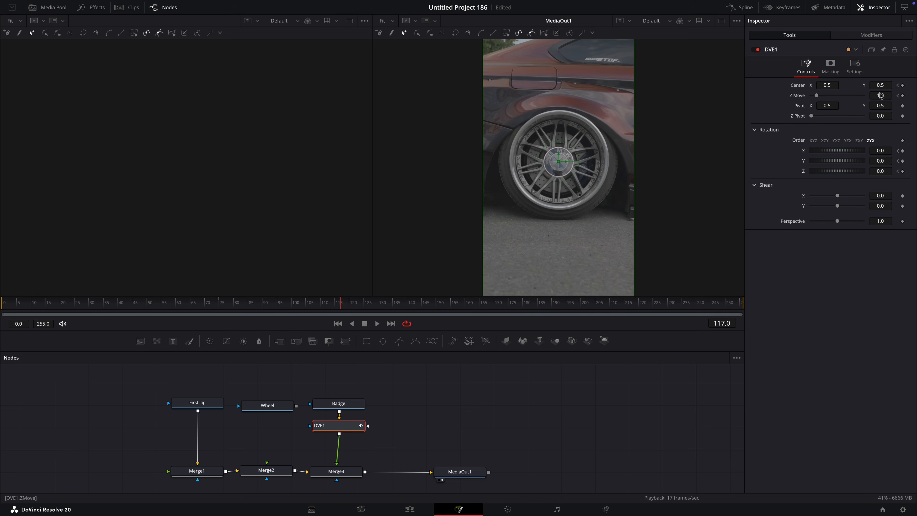
pyautogui.moveTo(881, 96)
pyautogui.mouseDown()
pyautogui.moveTo(895, 96)
pyautogui.moveTo(882, 95)
pyautogui.moveTo(890, 96)
pyautogui.moveTo(884, 85)
pyautogui.mouseUp()
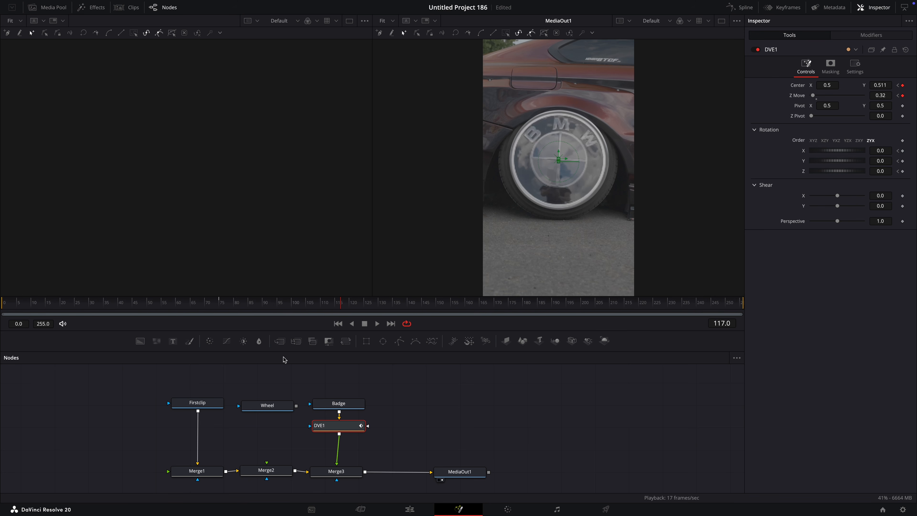
# - Shift the badge DVE's second Z Move and Center keyframes earlier, to frame 99
pyautogui.click(782, 7)
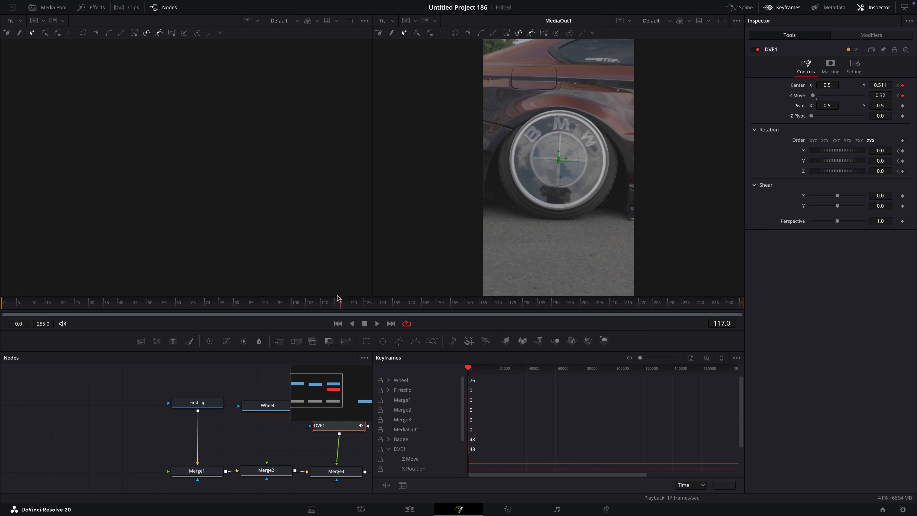
pyautogui.moveTo(330, 304); pyautogui.dragTo(326, 305)
pyautogui.click(691, 358)
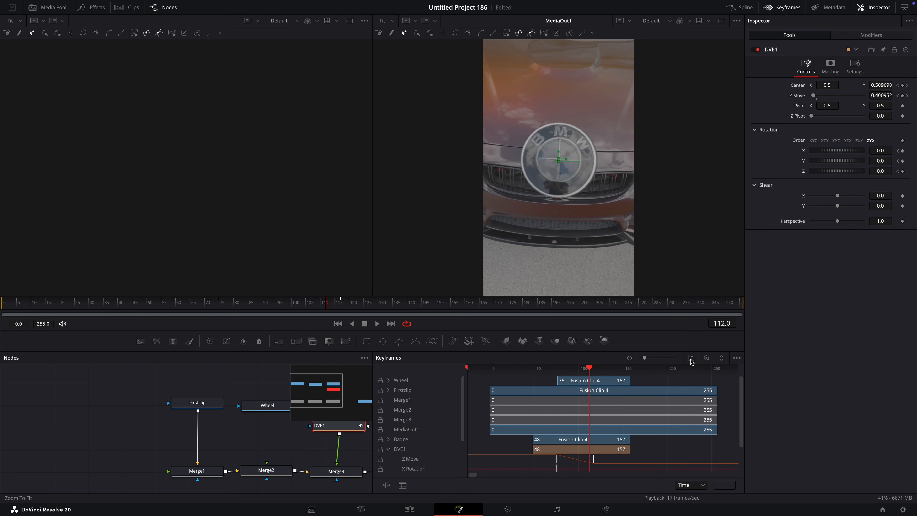
pyautogui.click(602, 458)
pyautogui.scroll(-3, 621, 464)
pyautogui.hscroll(-2, 621, 464)
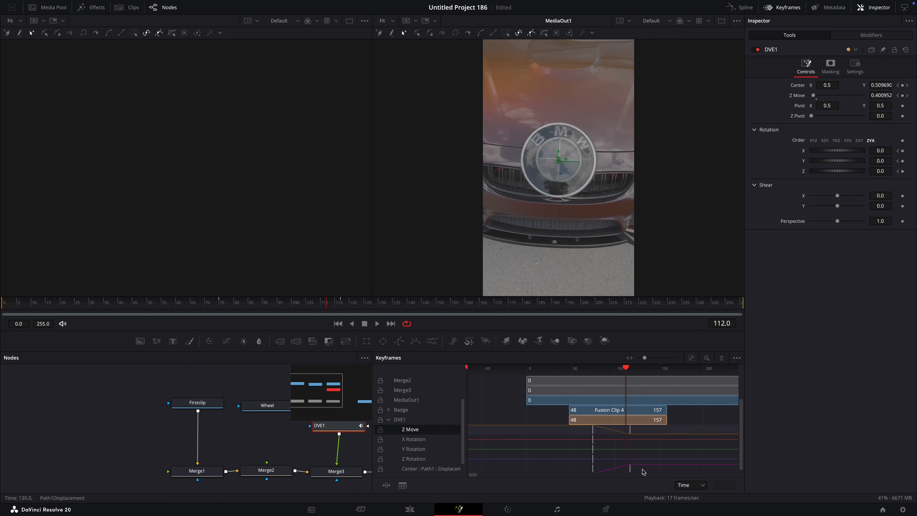
pyautogui.moveTo(627, 433); pyautogui.dragTo(612, 432)
# - At frame 117, set the badge DVE's Z rotation to -360
pyautogui.moveTo(293, 304); pyautogui.dragTo(342, 307)
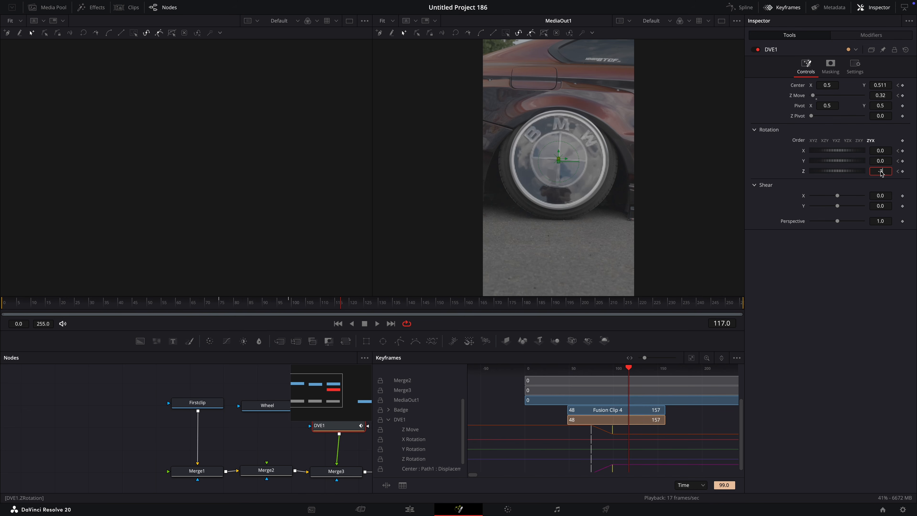
pyautogui.press('Return')
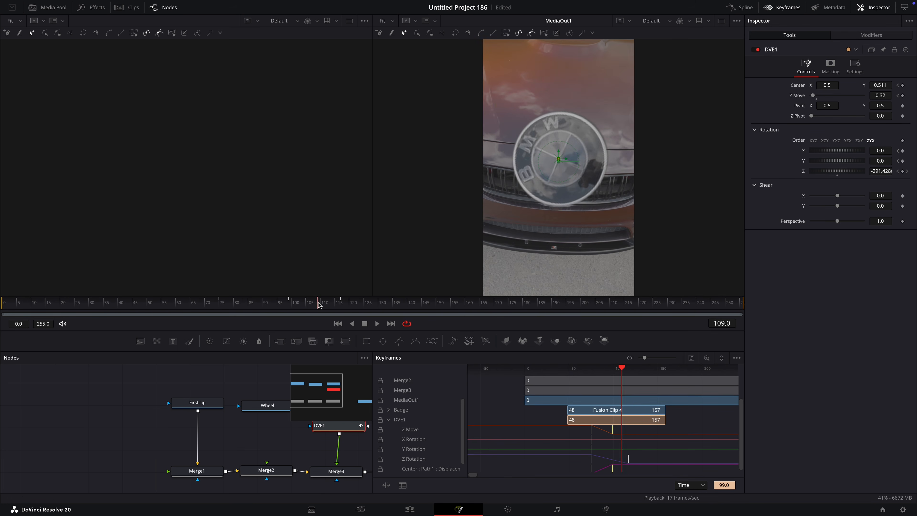
pyautogui.click(788, 11)
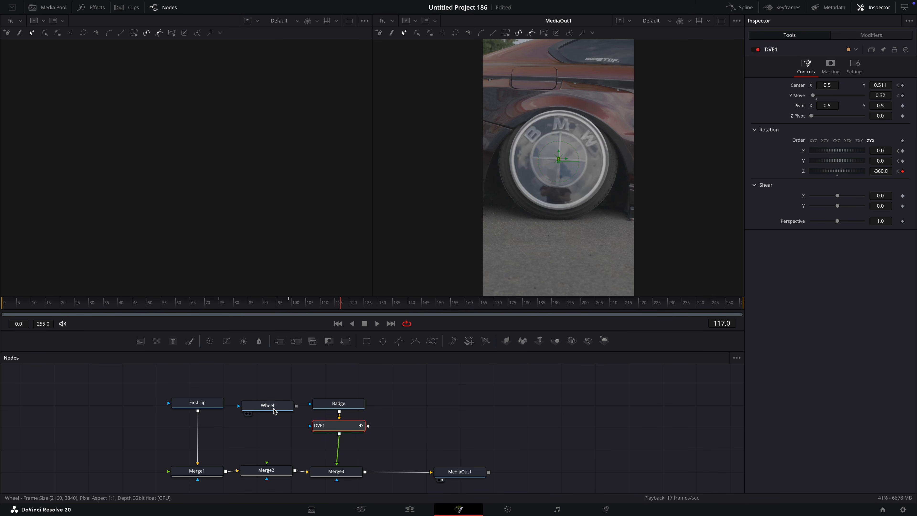
# - Connect the Wheel node to Merge2 and, at frame 99, disconnect DVE1 from Merge3
pyautogui.moveTo(296, 406); pyautogui.dragTo(267, 463)
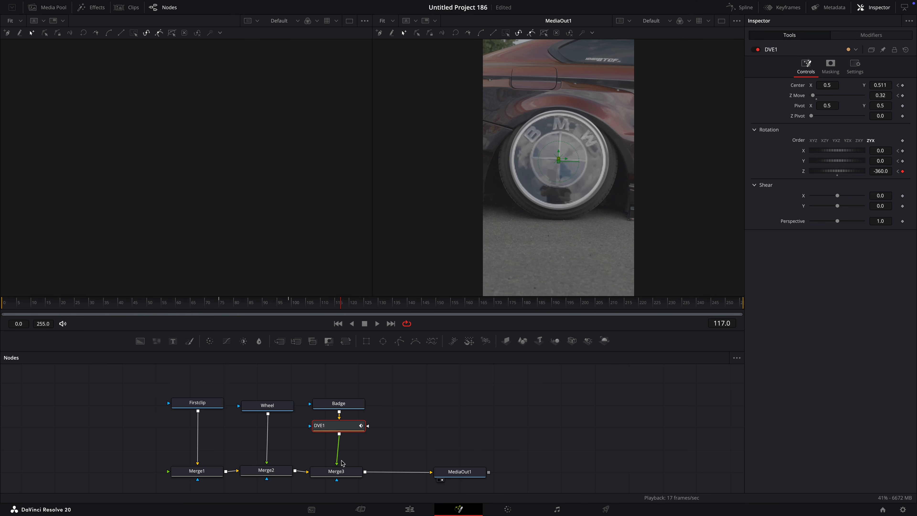
pyautogui.moveTo(326, 304); pyautogui.dragTo(288, 304)
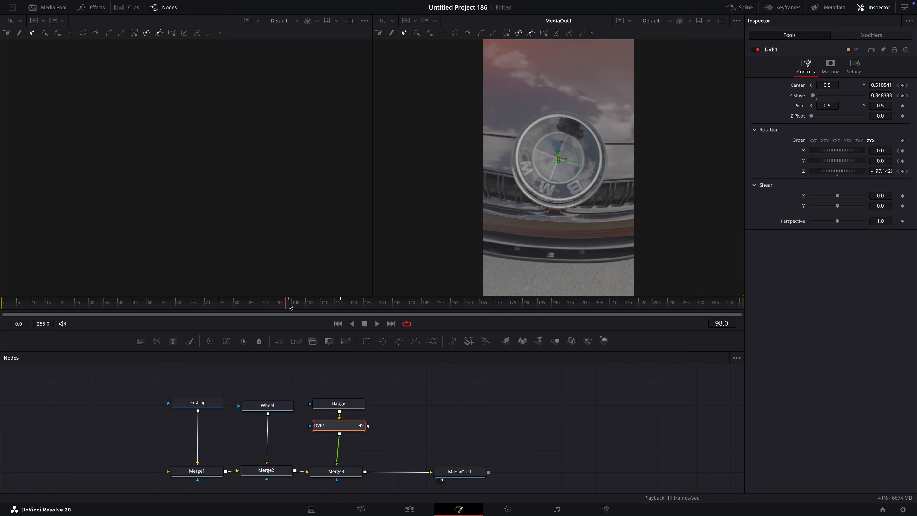
pyautogui.click(290, 304)
pyautogui.moveTo(338, 461); pyautogui.dragTo(415, 416)
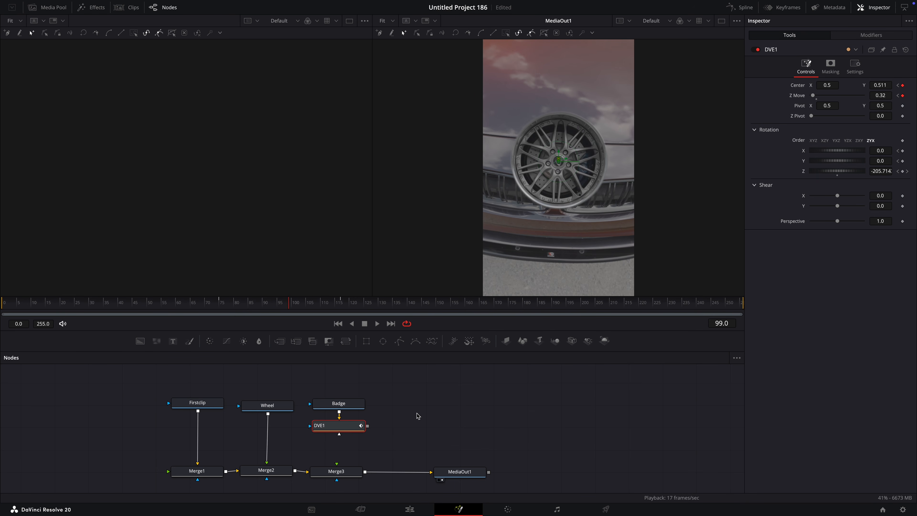
# - Insert a DVE node between Wheel and Merge2
pyautogui.moveTo(277, 409); pyautogui.dragTo(278, 403)
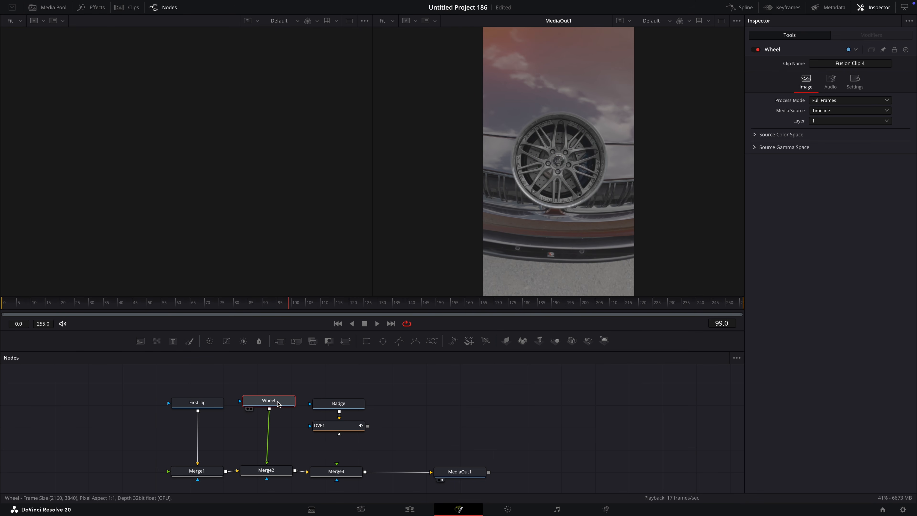
pyautogui.hotkey('shift', 'space')
pyautogui.write('dve')
pyautogui.press('Return')
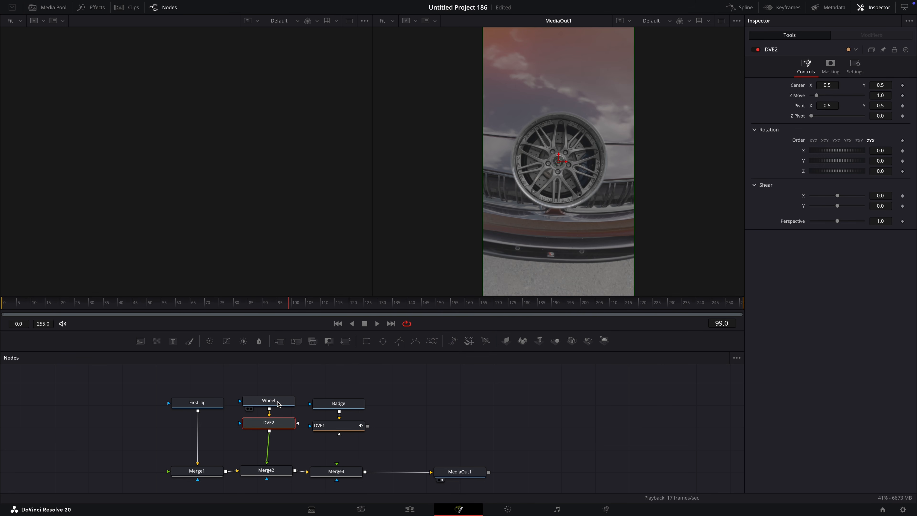
# - At frame 99, set DVE2's Z rotation to -360 and keyframe it
pyautogui.click(882, 172)
pyautogui.write('-360')
pyautogui.press('Tab')
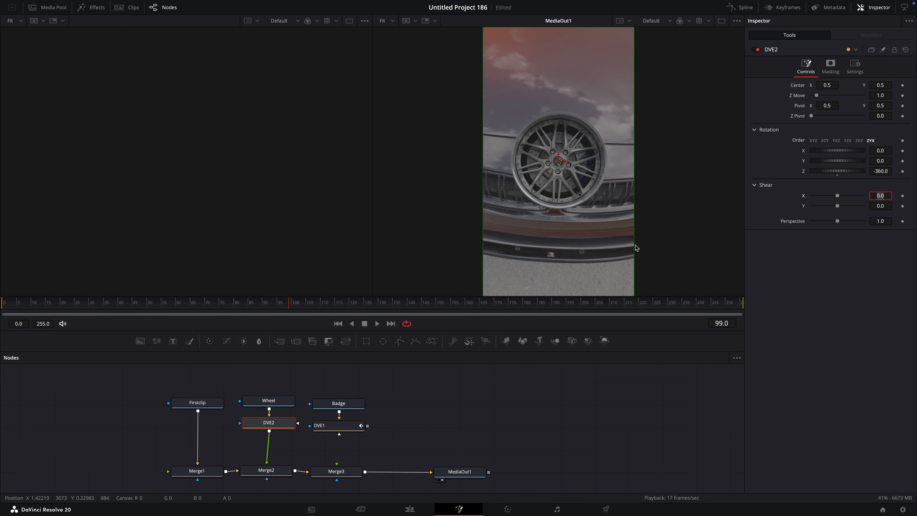
pyautogui.click(902, 171)
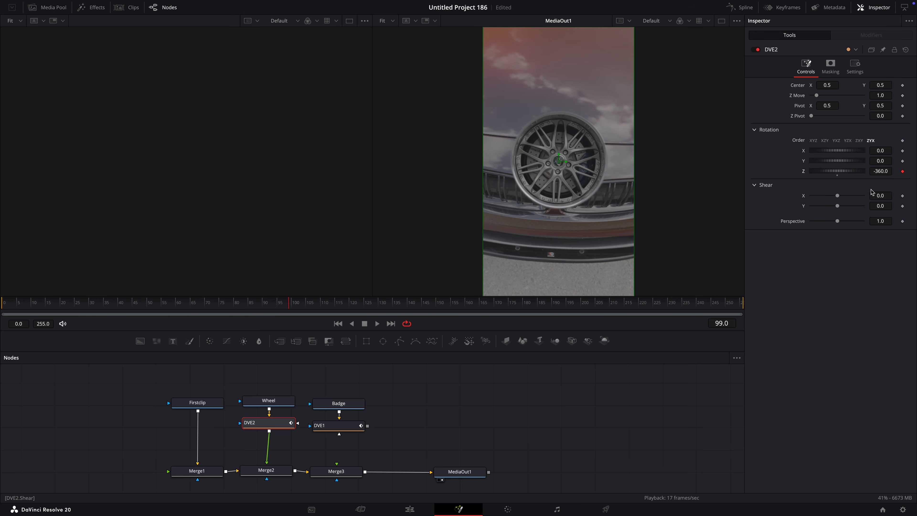
# - At frame 130, set DVE2's Z rotation to 0
pyautogui.moveTo(294, 300); pyautogui.dragTo(342, 305)
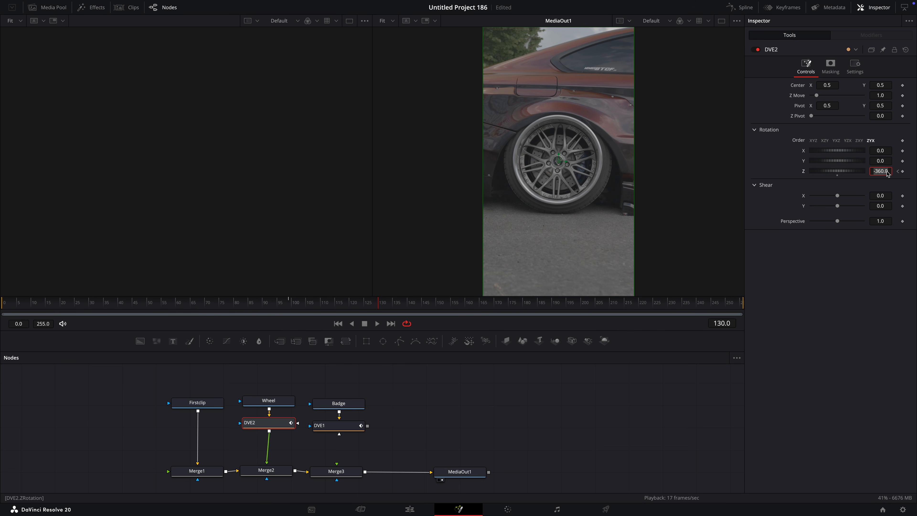
pyautogui.write('0')
pyautogui.press('Tab')
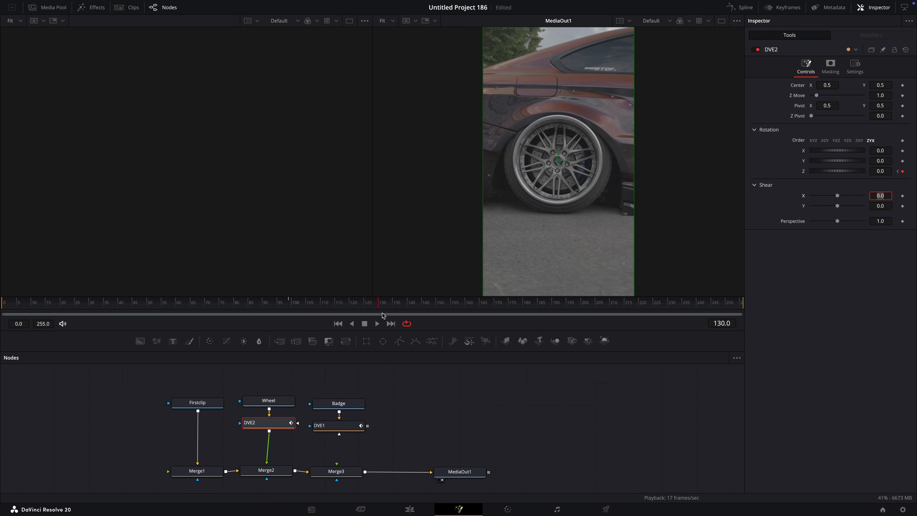
# - Find the clean end of the wheel motion and move DVE2's last Z rotation keyframe to frame 136
pyautogui.moveTo(378, 304); pyautogui.dragTo(396, 300)
pyautogui.click(788, 8)
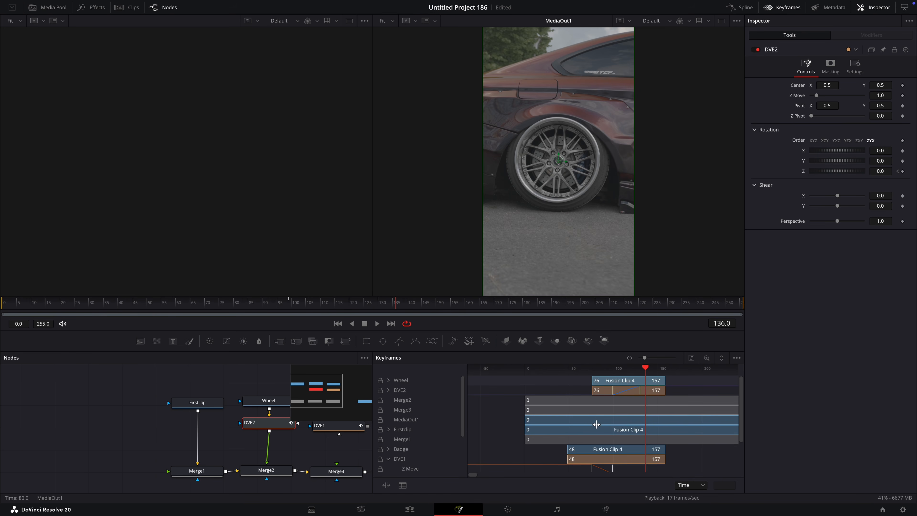
pyautogui.scroll(3, 518, 424)
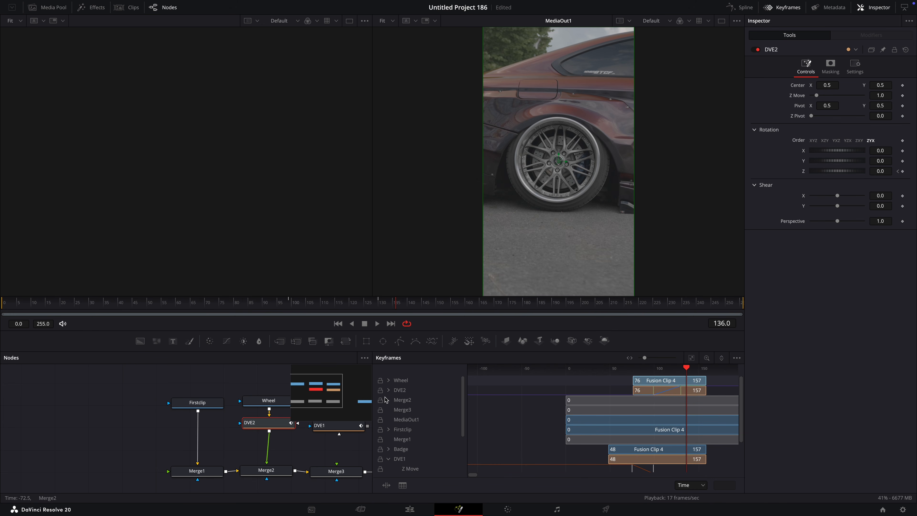
pyautogui.click(389, 390)
pyautogui.click(680, 403)
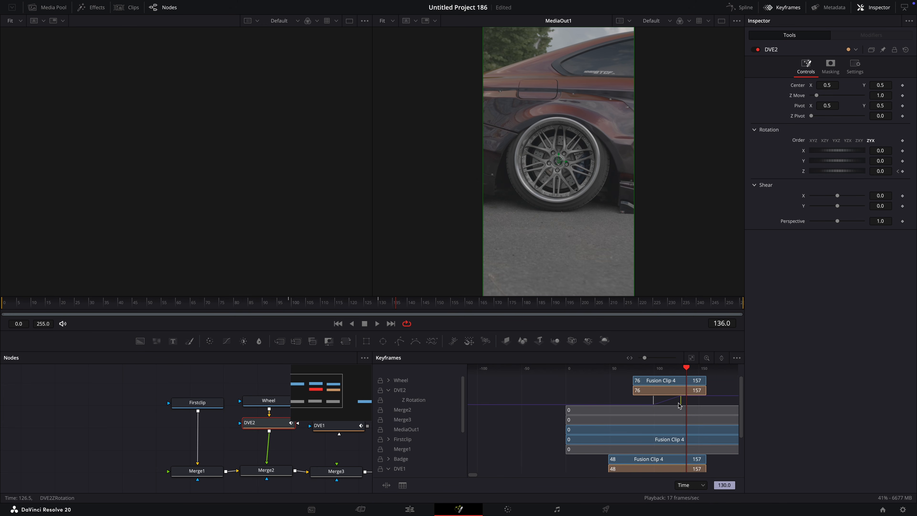
pyautogui.moveTo(686, 404); pyautogui.dragTo(687, 404)
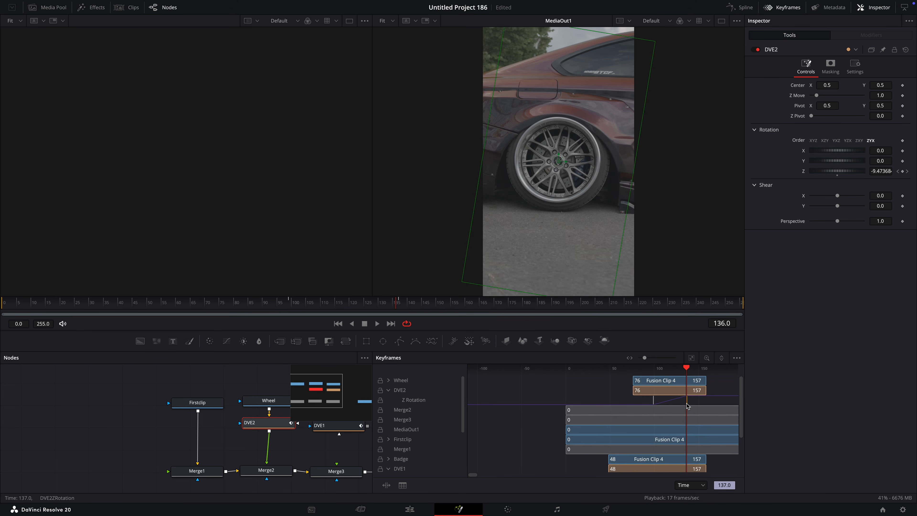
pyautogui.moveTo(401, 305); pyautogui.dragTo(284, 306)
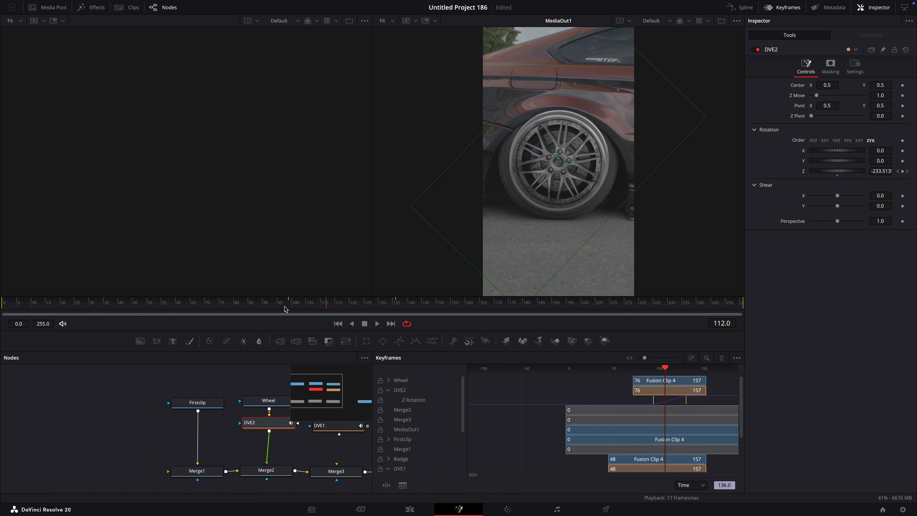
# - Reconnect DVE1's output to Merge3 and go to frame 99
pyautogui.click(787, 8)
pyautogui.moveTo(339, 433); pyautogui.dragTo(336, 474)
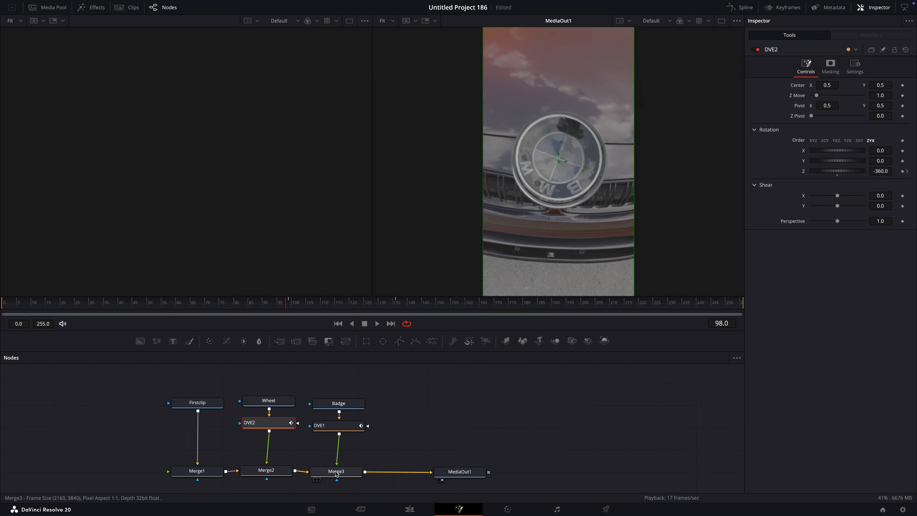
pyautogui.press('Right')
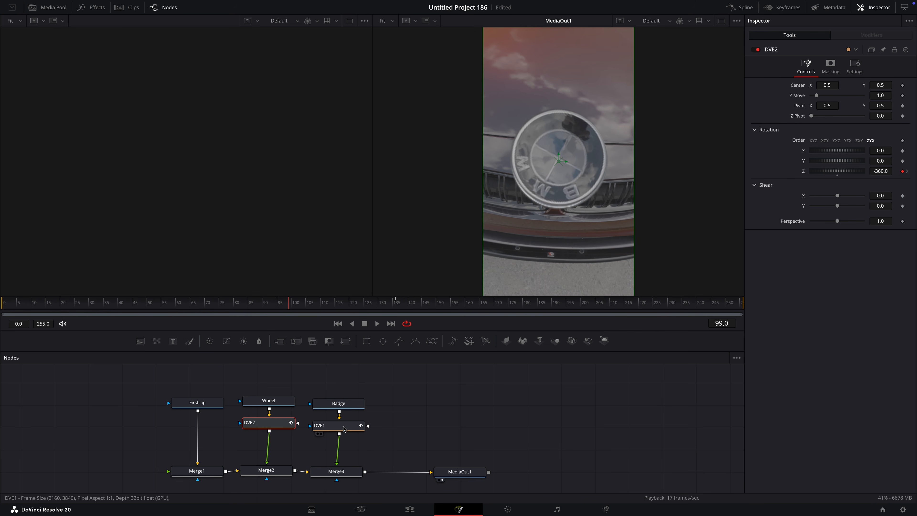
# - At frame 99, set DVE1's Center Y to 0.499 and compare the badge alignment at frame 117
pyautogui.click(343, 428)
pyautogui.moveTo(880, 85); pyautogui.dragTo(880, 96)
pyautogui.click(340, 303)
pyautogui.click(902, 85)
pyautogui.click(897, 85)
pyautogui.moveTo(880, 86); pyautogui.dragTo(876, 86)
pyautogui.click(341, 304)
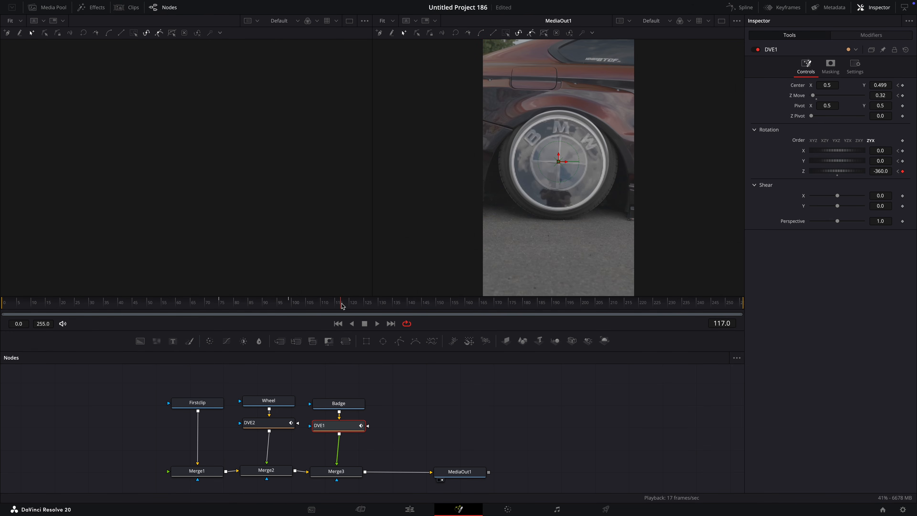
# - At frame 106, set a keyframe for Merge3's Blend at 1.0
pyautogui.click(290, 304)
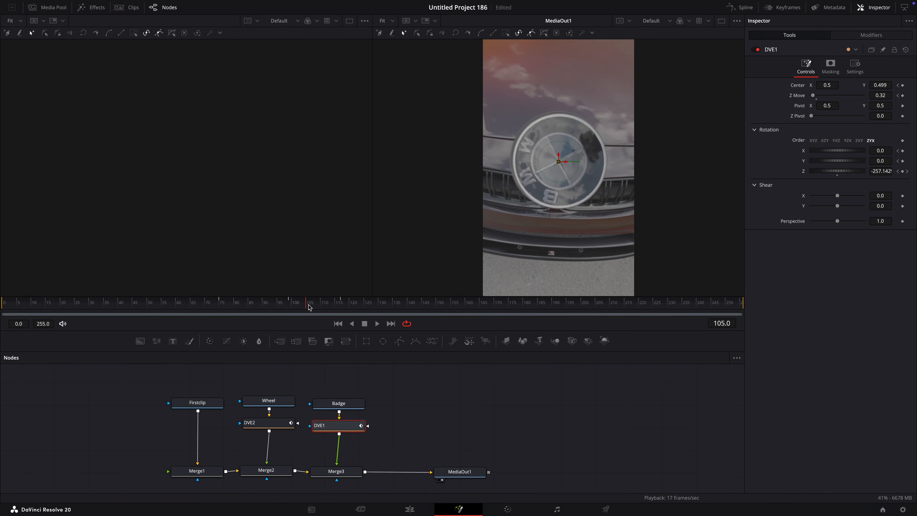
pyautogui.click(336, 471)
pyautogui.click(854, 73)
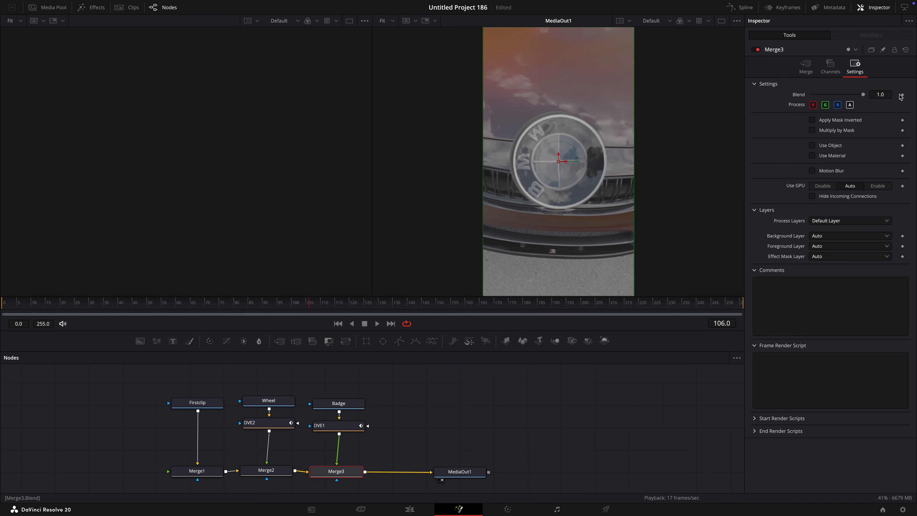
pyautogui.click(902, 95)
# - At frame 116, set Merge3's Blend to 0 so the badge fades out over the wheel
pyautogui.moveTo(325, 305); pyautogui.dragTo(339, 305)
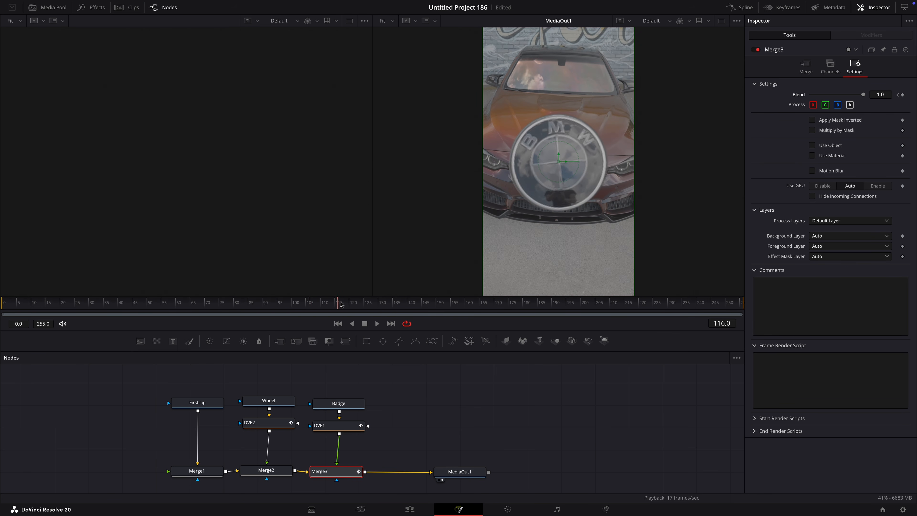
pyautogui.click(877, 97)
pyautogui.write('0')
pyautogui.press('Return')
pyautogui.moveTo(345, 312)
pyautogui.mouseDown()
pyautogui.moveTo(292, 307)
pyautogui.moveTo(342, 305)
pyautogui.mouseUp()
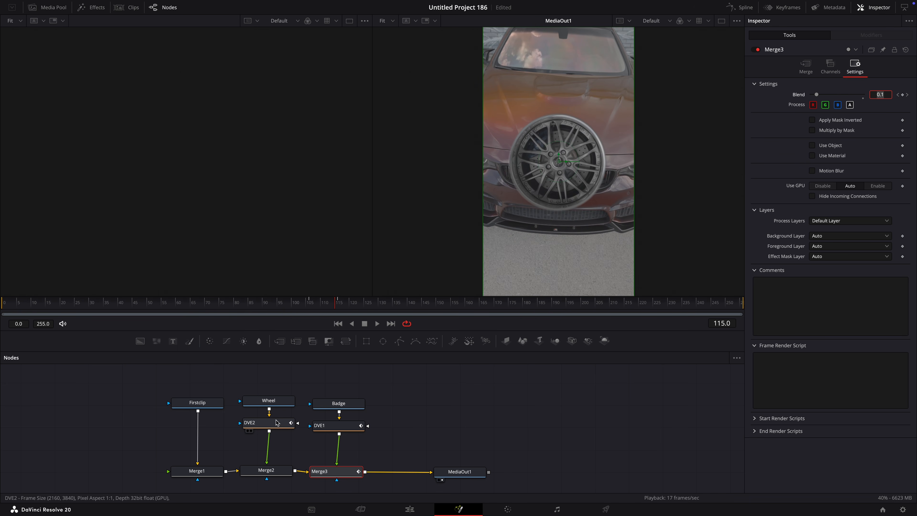
# - At DVE2's first keyframe, frame 99, set the Z rotation to 360 and preview the spin through frame 136
pyautogui.click(276, 422)
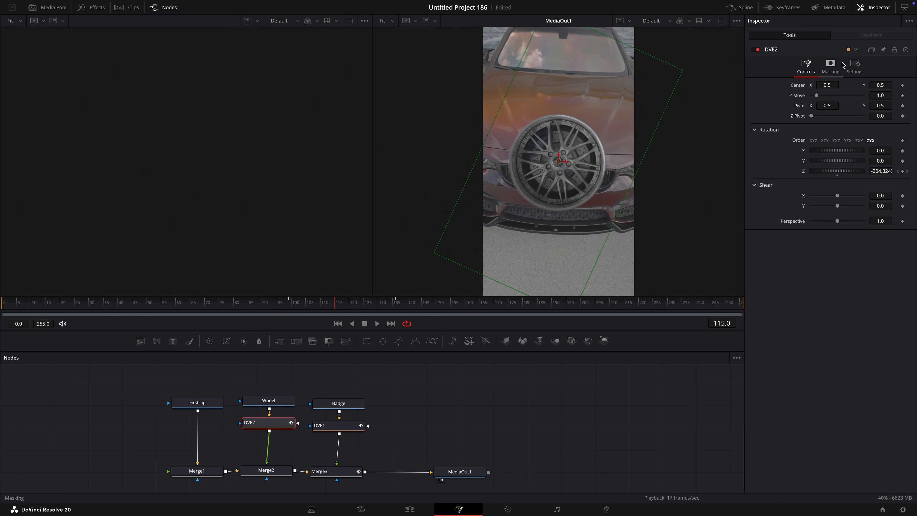
pyautogui.click(397, 302)
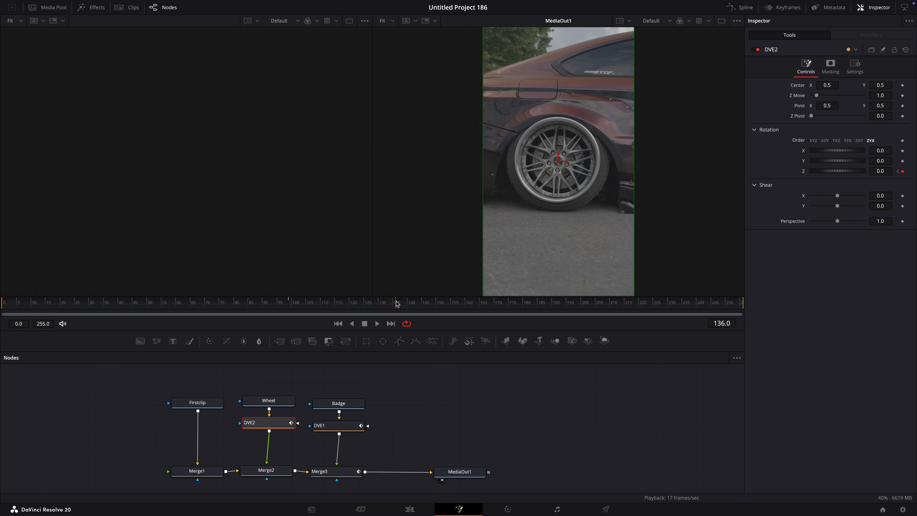
pyautogui.click(289, 303)
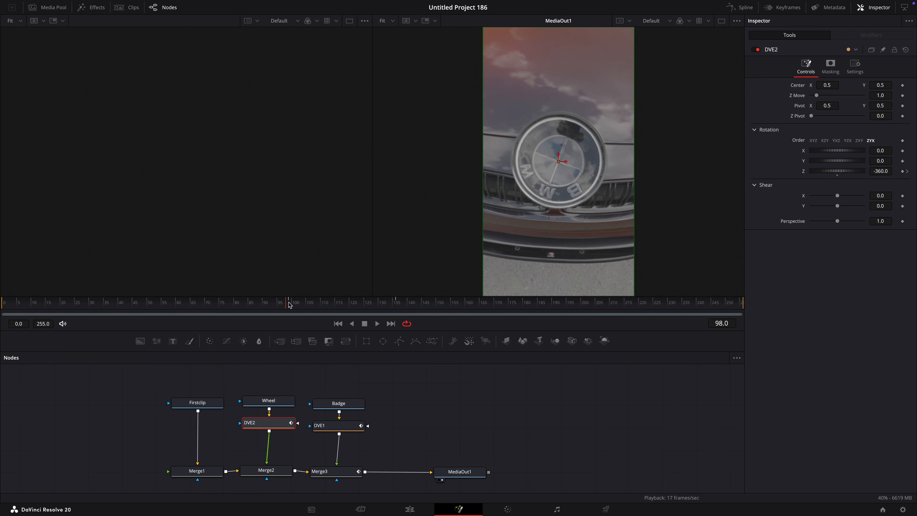
pyautogui.click(884, 173)
pyautogui.write('360')
pyautogui.press('Tab')
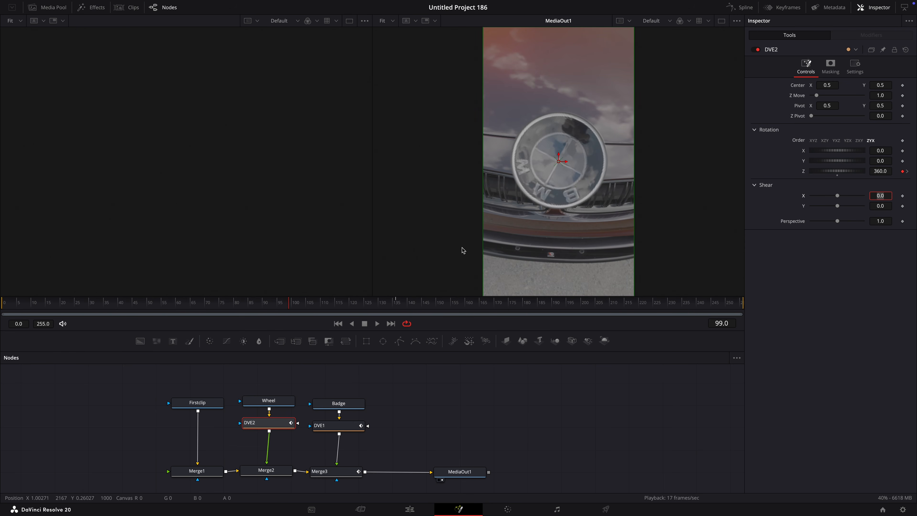
pyautogui.moveTo(294, 303); pyautogui.dragTo(399, 304)
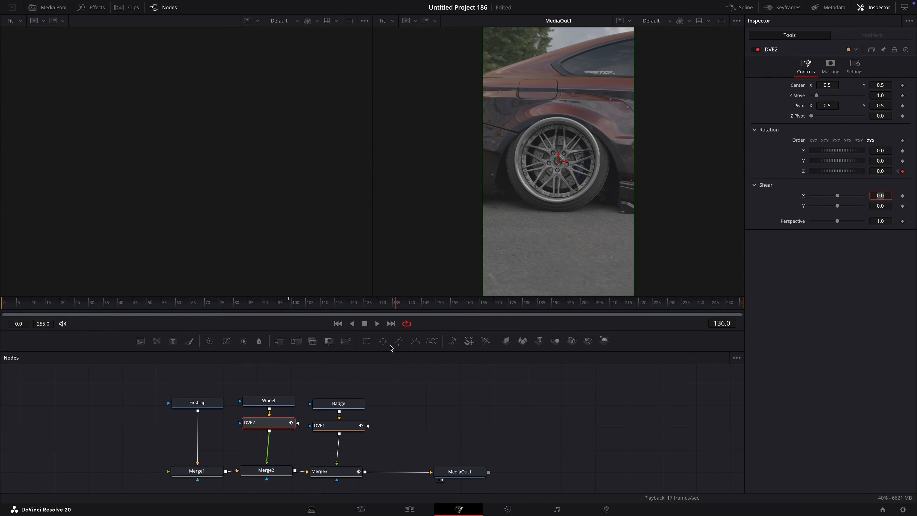
# - Show only DVE2's Z Rotation curve in the Spline editor, hiding Merge3, and smooth both of its keyframes
pyautogui.click(752, 9)
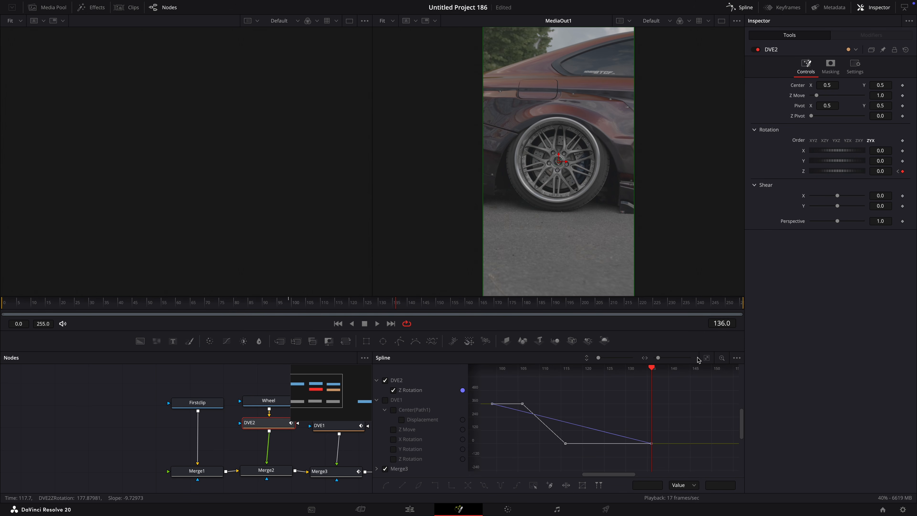
pyautogui.click(706, 357)
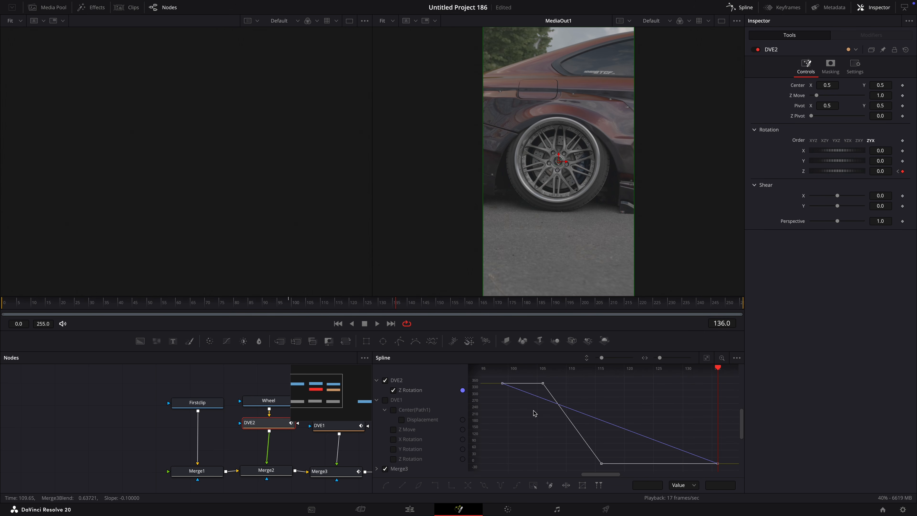
pyautogui.click(385, 468)
pyautogui.moveTo(496, 377); pyautogui.dragTo(719, 471)
pyautogui.press('s')
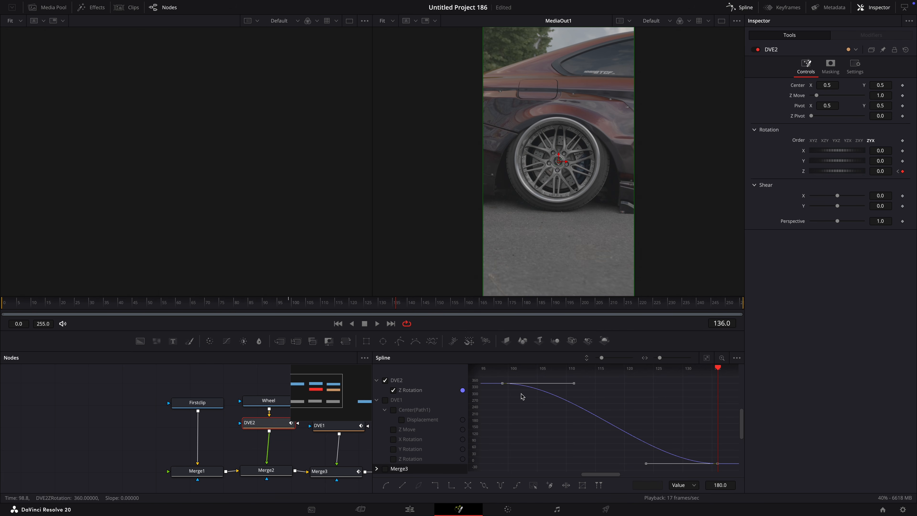
# - Lengthen the ease handle on the ending keyframe of DVE2's Z Rotation curve and preview the spin
pyautogui.moveTo(646, 463); pyautogui.dragTo(598, 463)
pyautogui.click(383, 306)
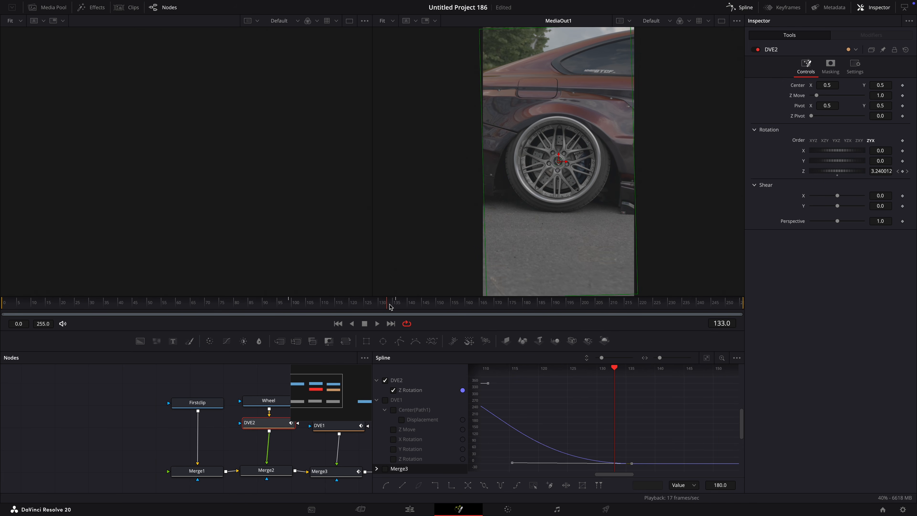
# - Replace DVE2's curve with all of DVE1's curves in the Spline editor and smooth all their keyframes
pyautogui.click(384, 380)
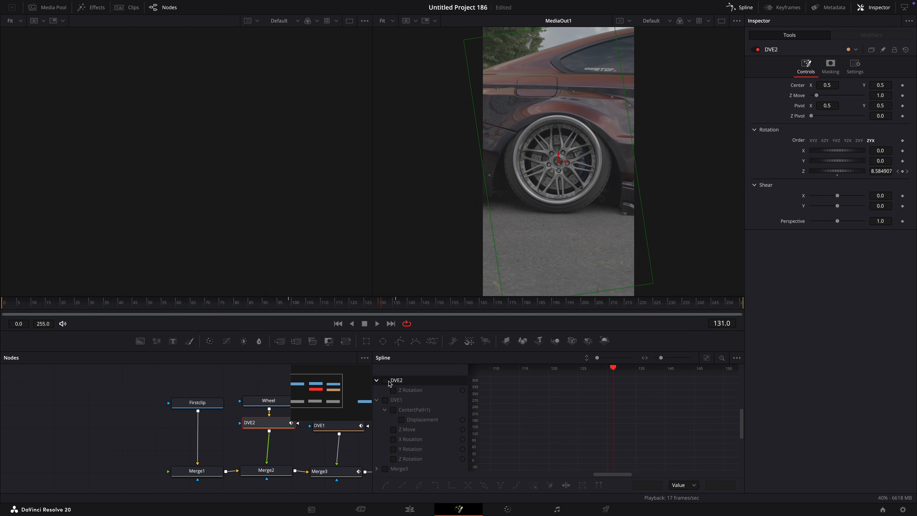
pyautogui.click(385, 399)
pyautogui.click(707, 358)
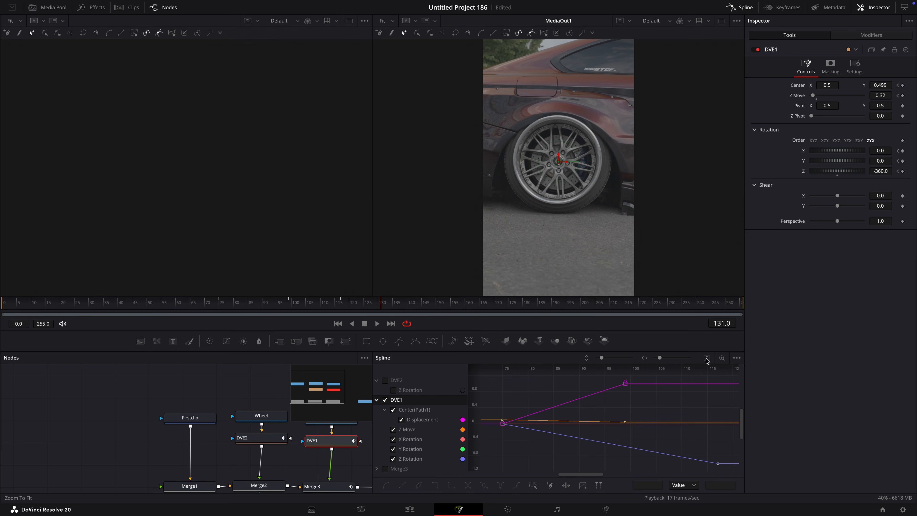
pyautogui.moveTo(490, 446); pyautogui.dragTo(646, 374)
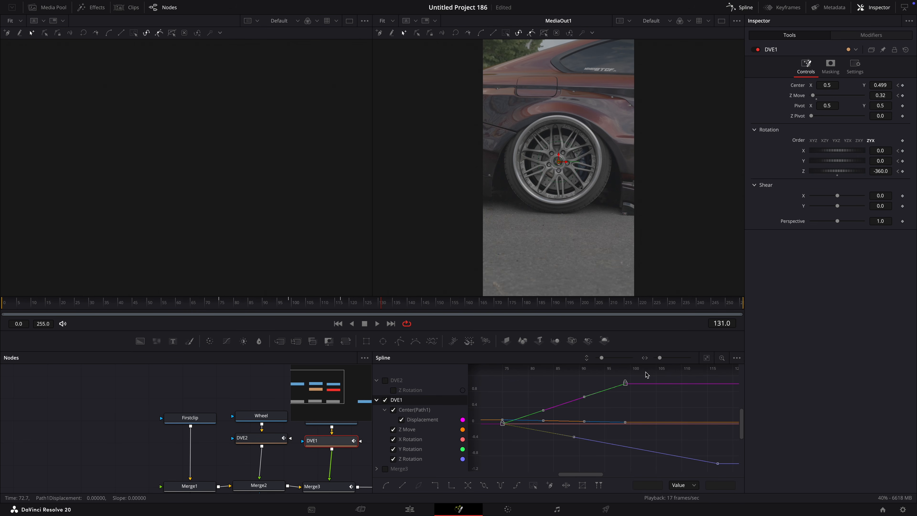
pyautogui.press('s')
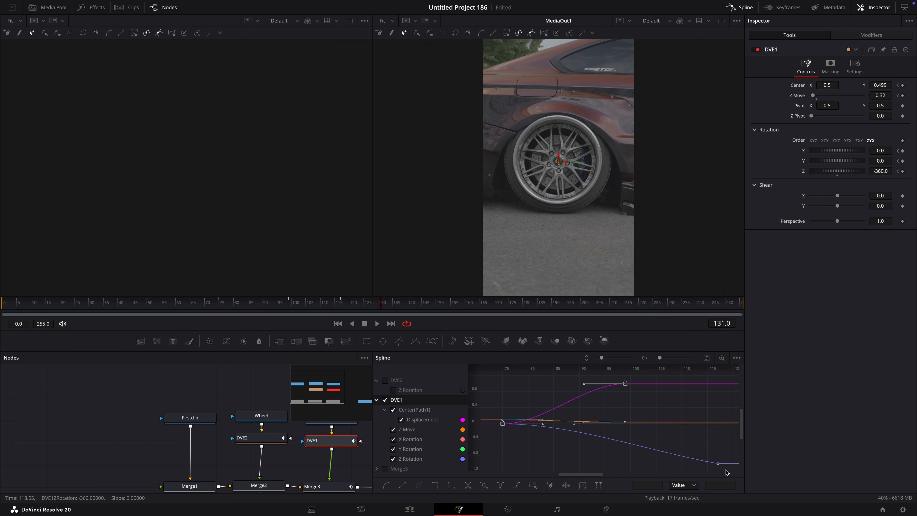
pyautogui.moveTo(726, 470); pyautogui.dragTo(592, 441)
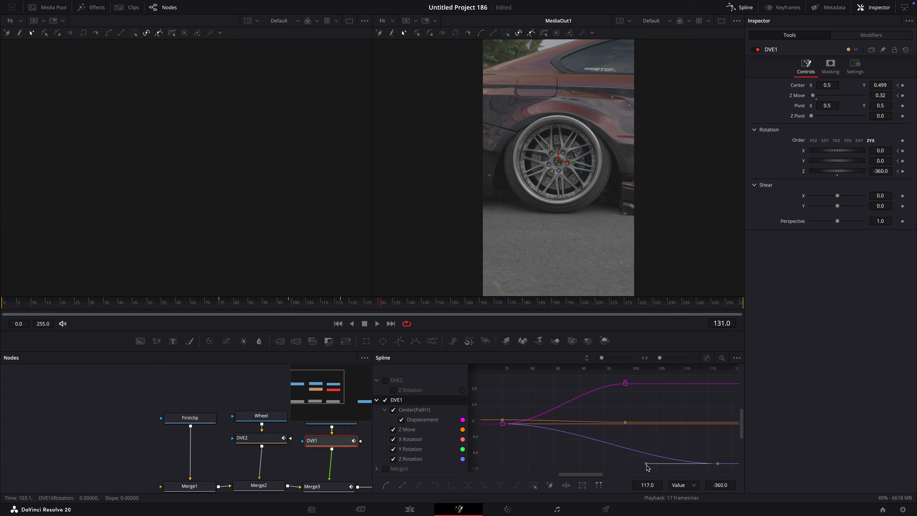
# - Isolate DVE1's Z Rotation curve, lengthening the ease handle at frame 75 and shortening the one at frame 117
pyautogui.click(415, 458)
pyautogui.click(705, 358)
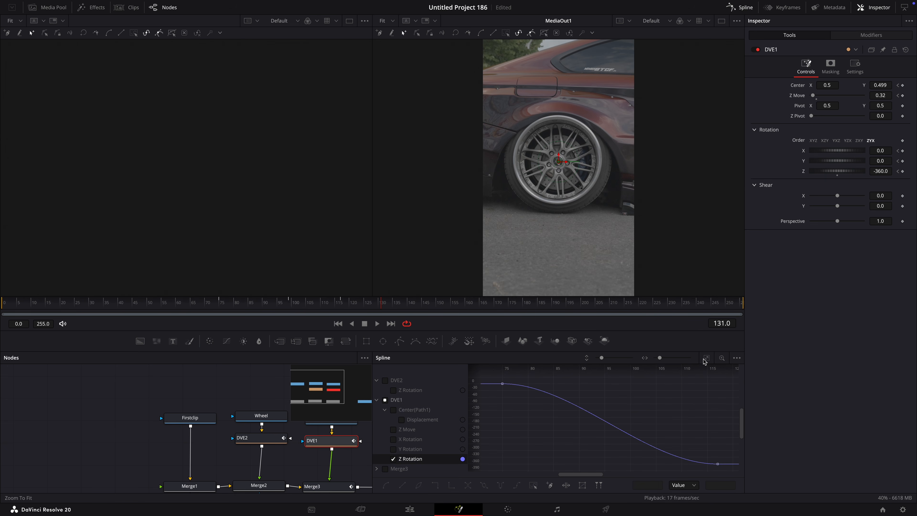
pyautogui.moveTo(492, 400); pyautogui.dragTo(623, 387)
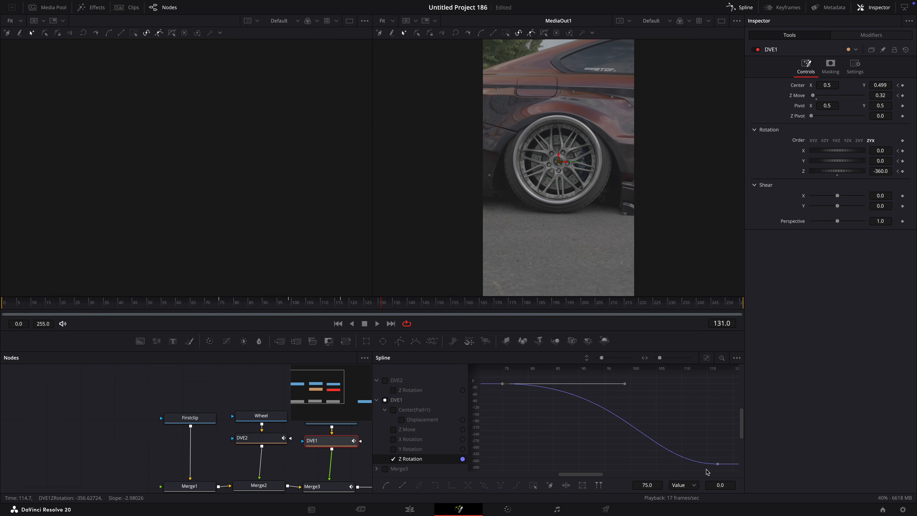
pyautogui.moveTo(706, 471); pyautogui.dragTo(731, 460)
pyautogui.moveTo(652, 467); pyautogui.dragTo(667, 467)
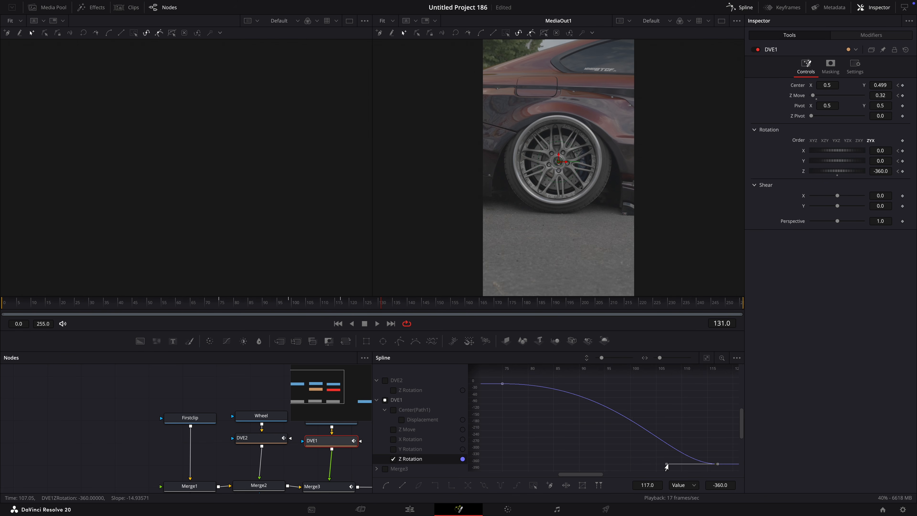
# - Isolate DVE1's Z Move curve and lengthen the ease handles of its keyframes at frames 75 and 99
pyautogui.click(393, 459)
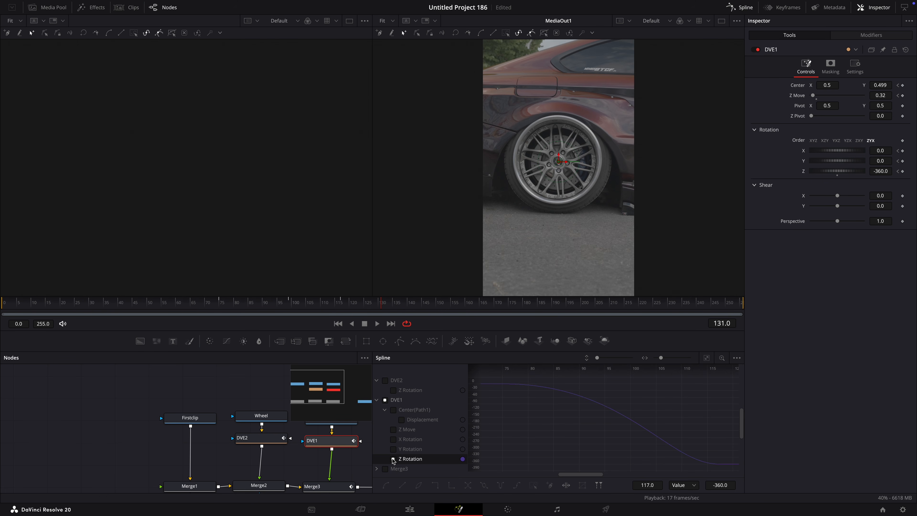
pyautogui.click(394, 429)
pyautogui.click(708, 359)
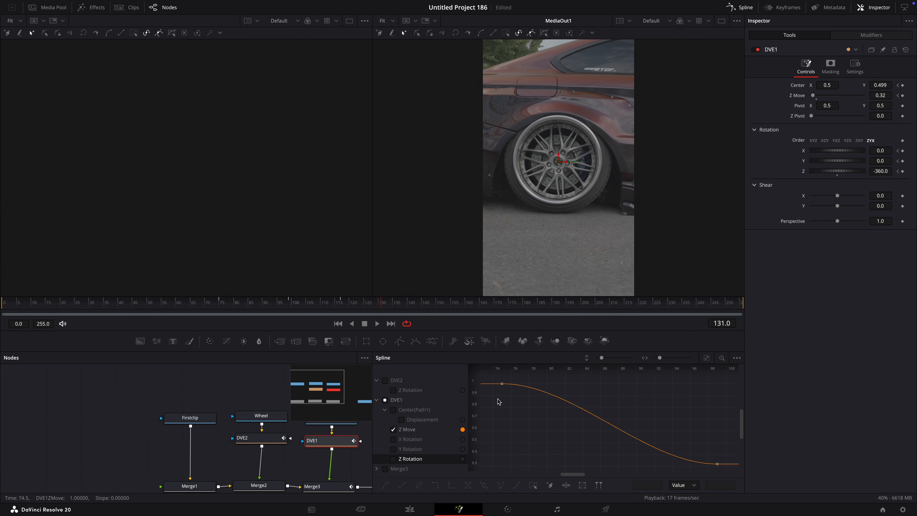
pyautogui.moveTo(494, 393); pyautogui.dragTo(628, 387)
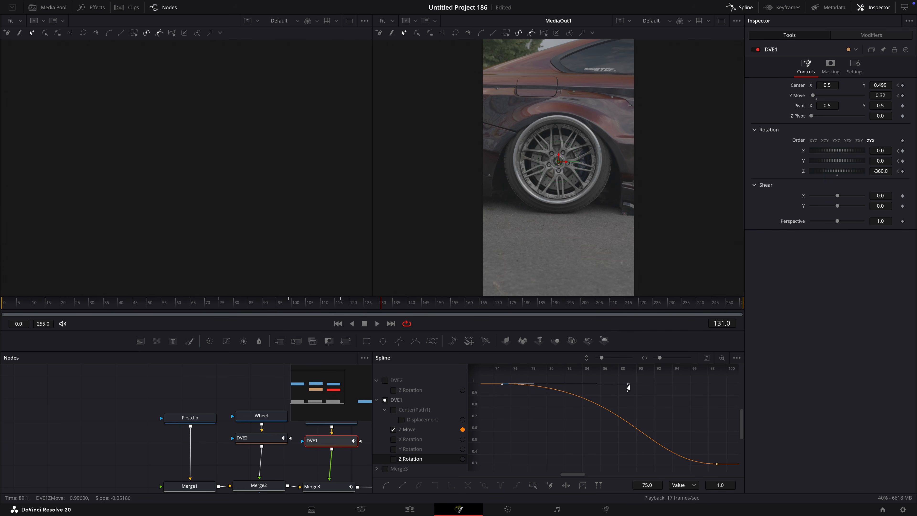
pyautogui.click(699, 465)
pyautogui.moveTo(643, 466); pyautogui.dragTo(624, 464)
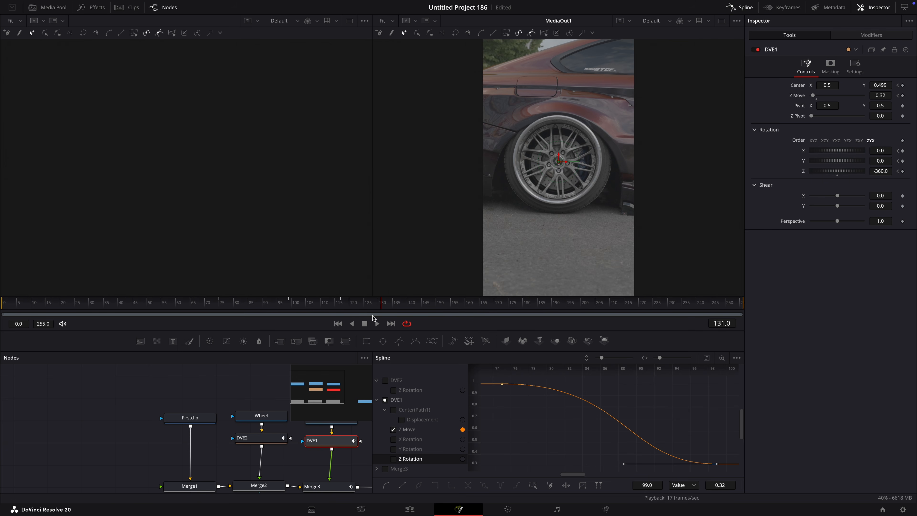
# - In the Keyframes editor, trim the start of the Wheel and DVE2 segments to frame 99 and preview the transition
pyautogui.moveTo(373, 305); pyautogui.dragTo(285, 307)
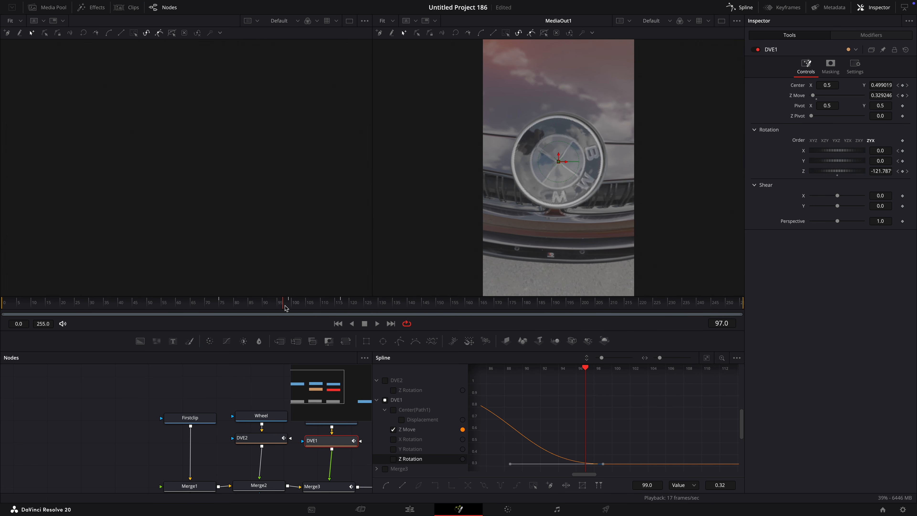
pyautogui.click(779, 7)
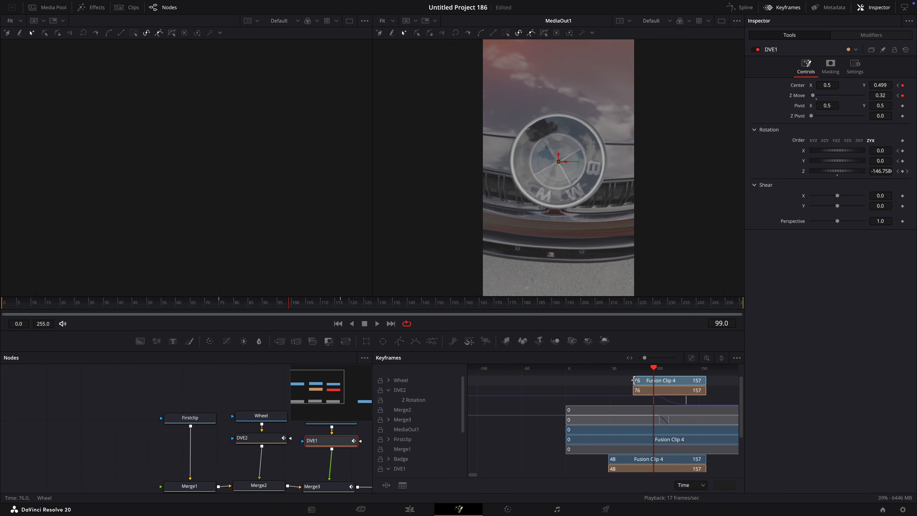
pyautogui.hscroll(1, 633, 385)
pyautogui.moveTo(630, 381); pyautogui.dragTo(649, 387)
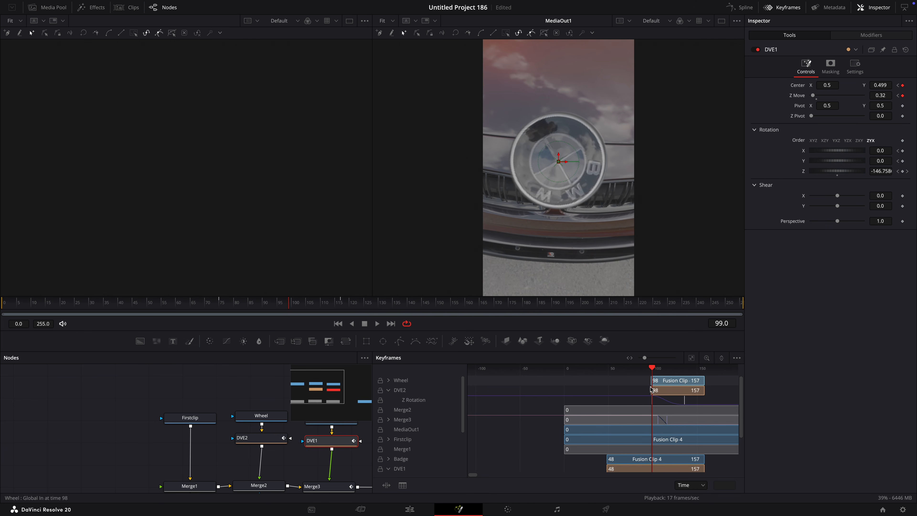
pyautogui.click(270, 305)
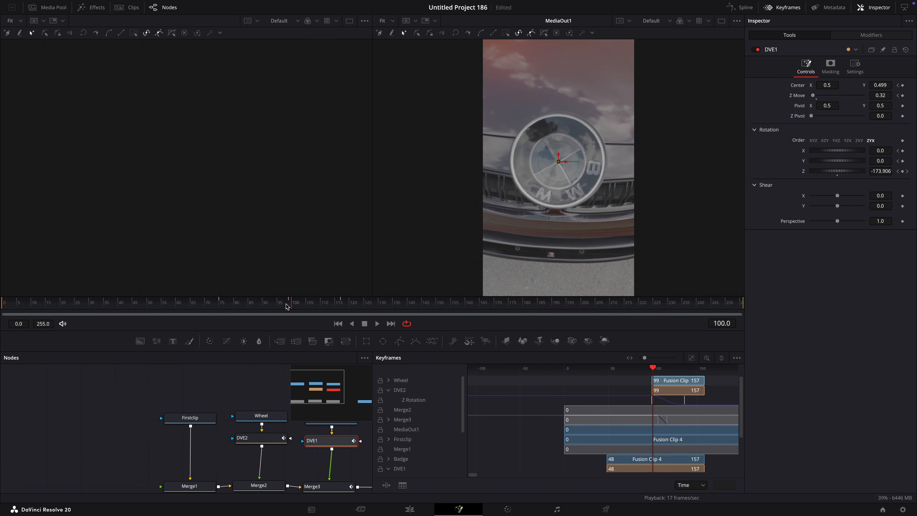
pyautogui.moveTo(271, 308); pyautogui.dragTo(341, 312)
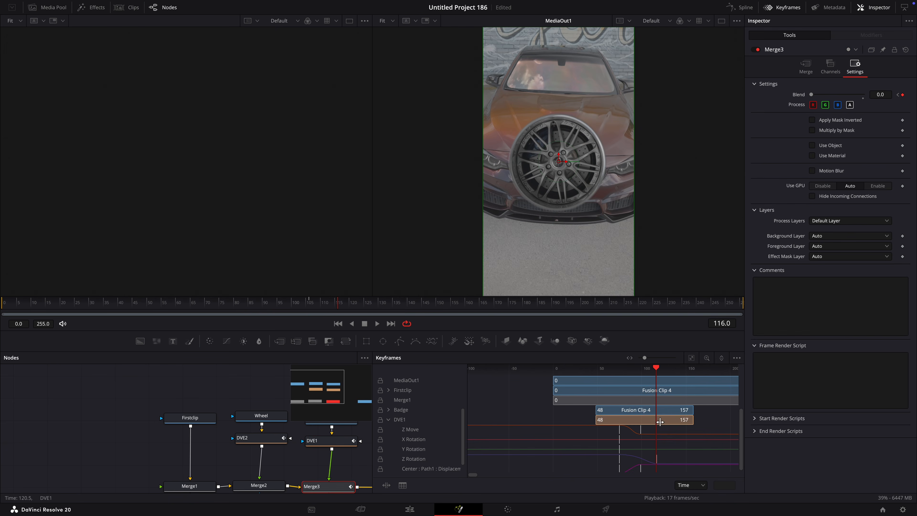
# - Expand Merge3's keyframes, move its ending Blend keyframe to frame 122, and preview the fade
pyautogui.hscroll(-1, 525, 413)
pyautogui.scroll(1, 464, 428)
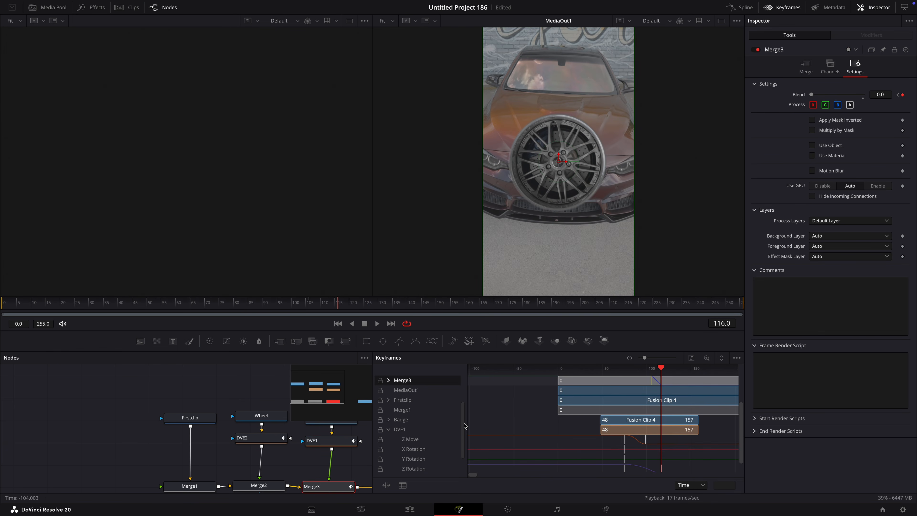
pyautogui.click(388, 380)
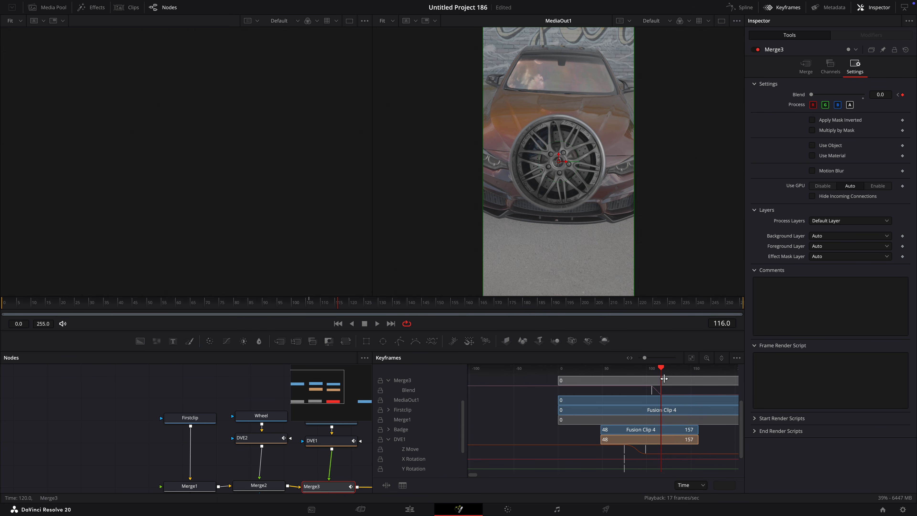
pyautogui.moveTo(355, 306); pyautogui.dragTo(372, 306)
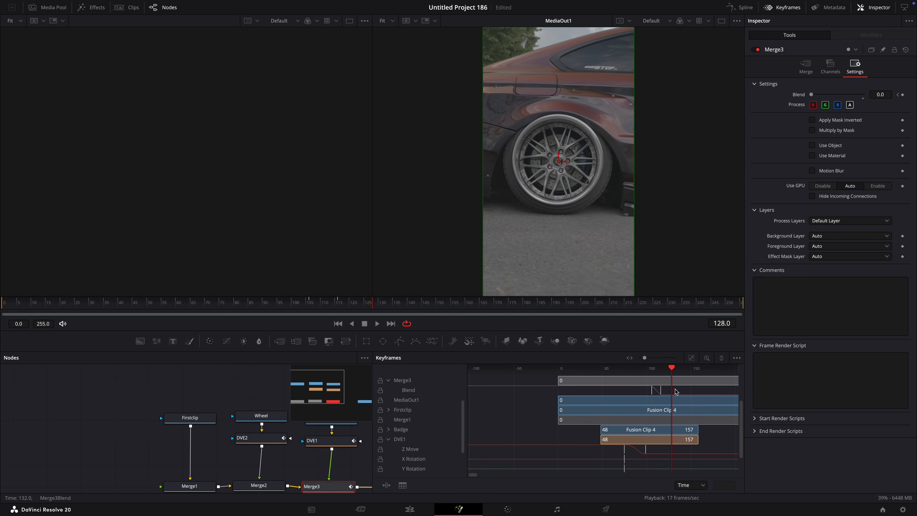
pyautogui.moveTo(658, 396); pyautogui.dragTo(666, 395)
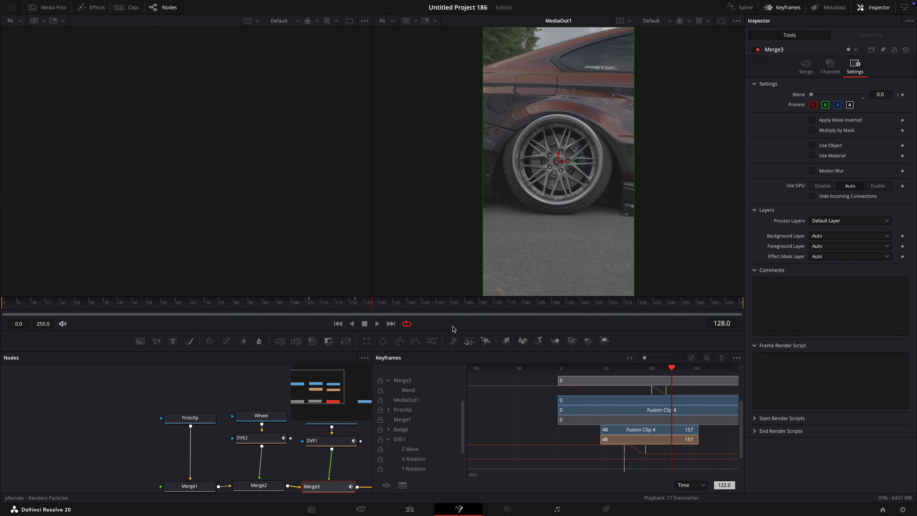
pyautogui.moveTo(371, 305); pyautogui.dragTo(330, 302)
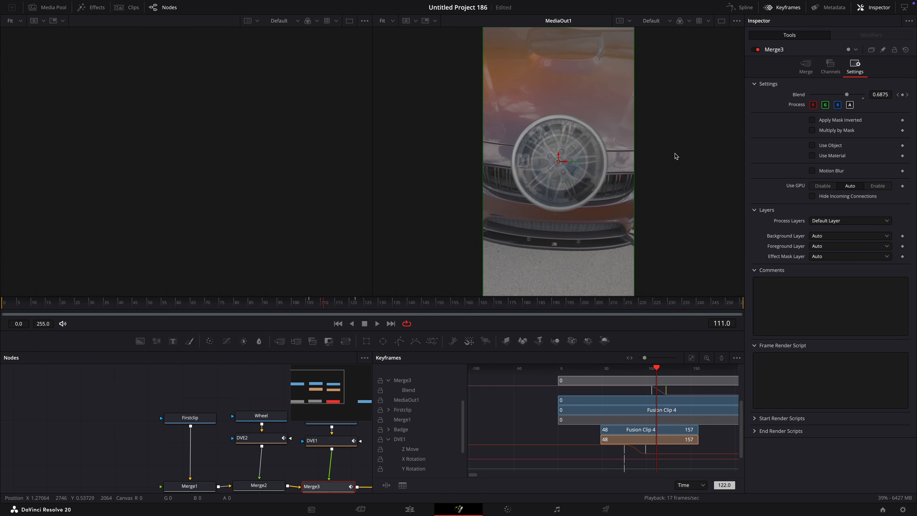
# - Ease Merge3's Blend curve in the Spline editor with a long starting handle, and close the Spline and Keyframes editors
pyautogui.click(749, 12)
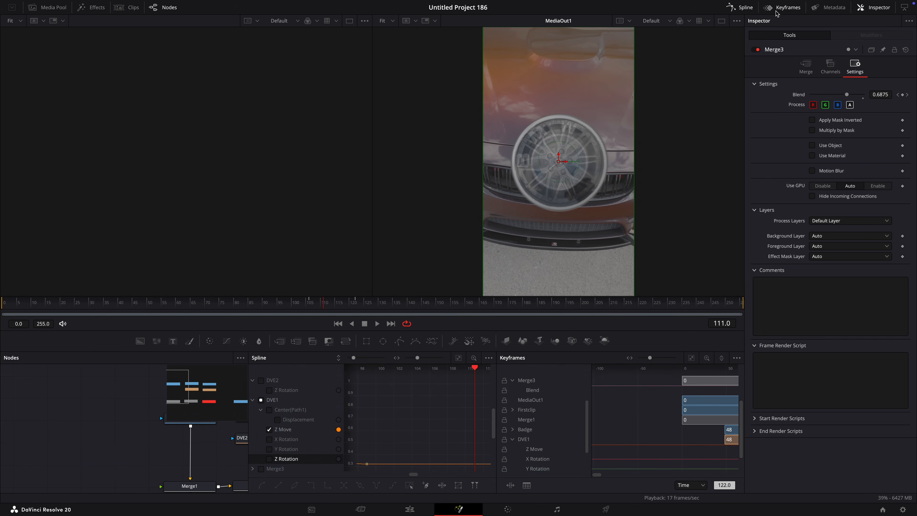
pyautogui.click(774, 12)
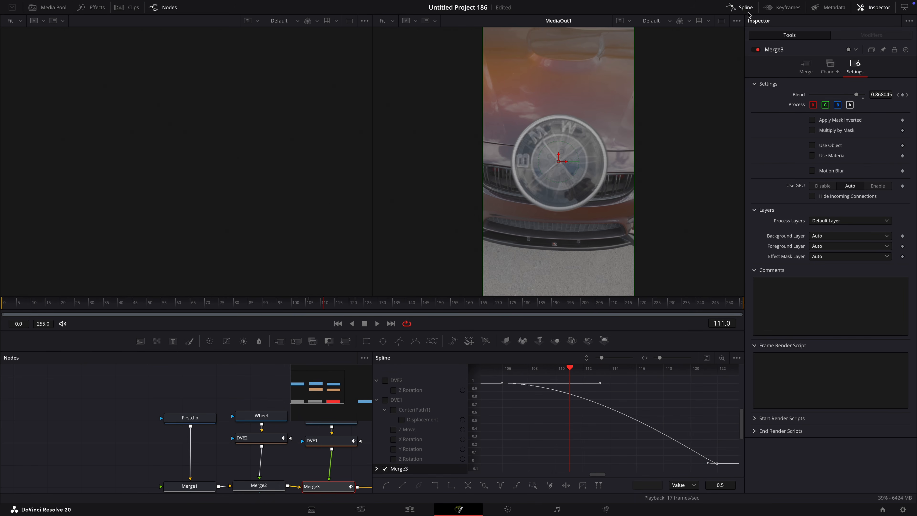
pyautogui.click(748, 12)
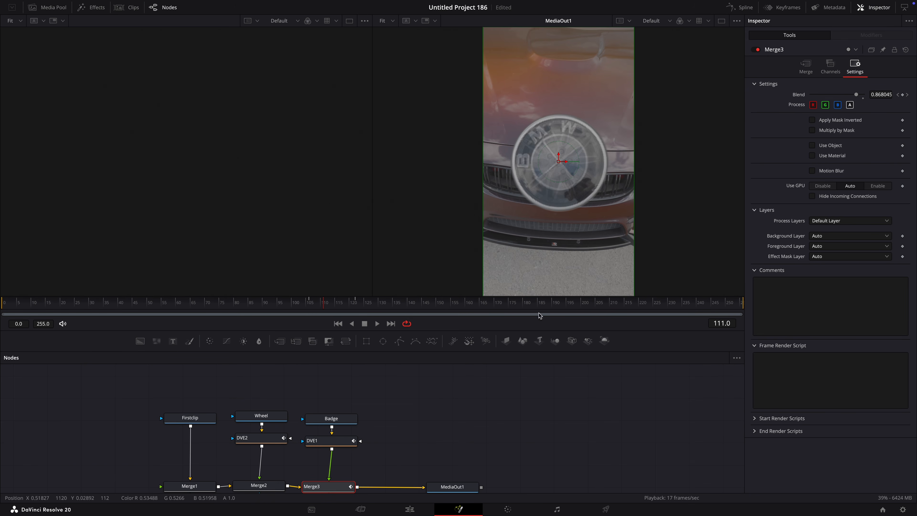
# - Enable Motion Blur on DVE1 with a higher Quality, and open DVE2's general settings
pyautogui.click(329, 441)
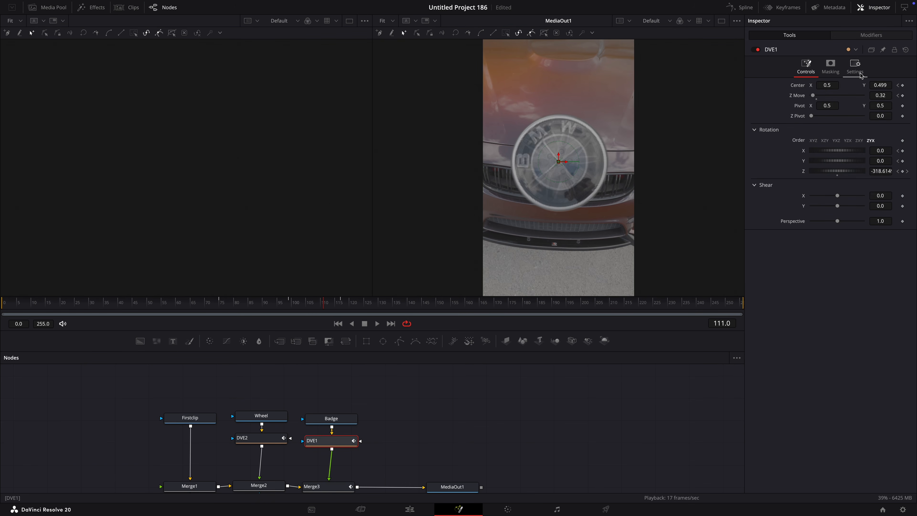
pyautogui.click(853, 66)
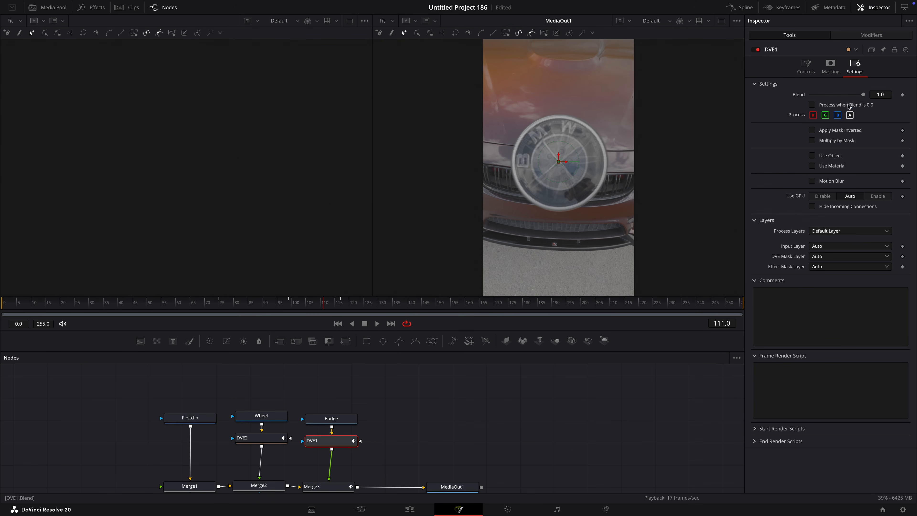
pyautogui.click(814, 182)
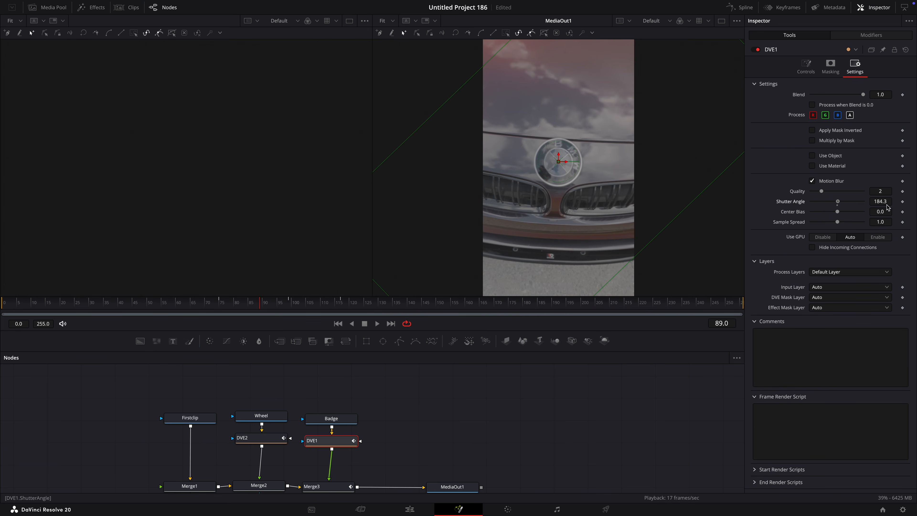
pyautogui.moveTo(821, 191); pyautogui.dragTo(849, 193)
pyautogui.click(257, 438)
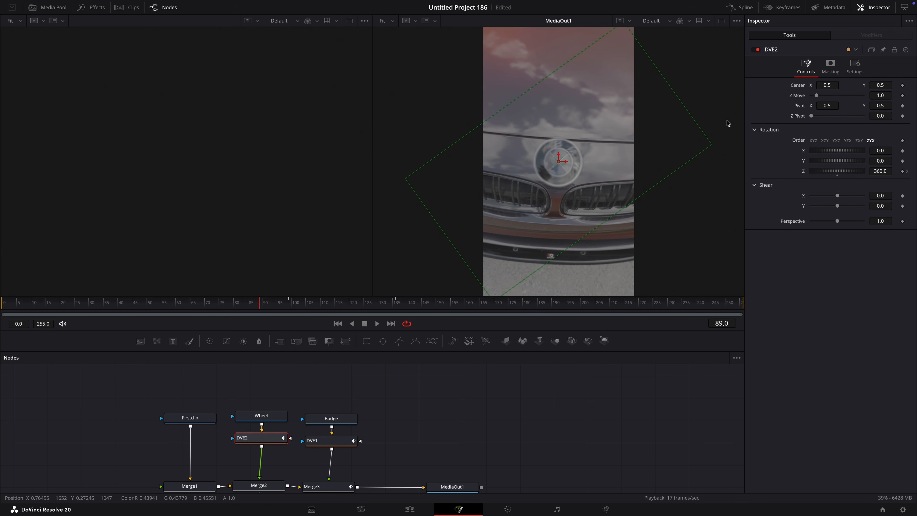
pyautogui.click(848, 73)
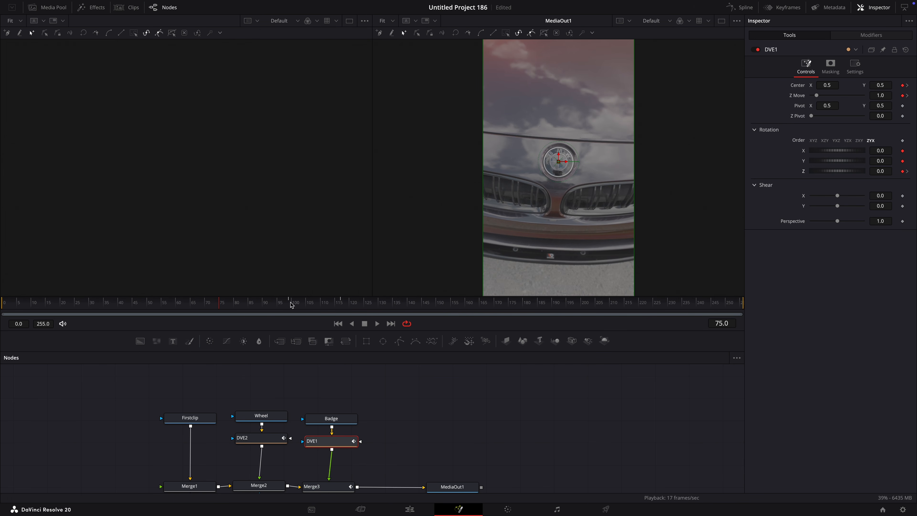
# - At frame 99, set DVE1's Z rotation to 0
pyautogui.click(290, 302)
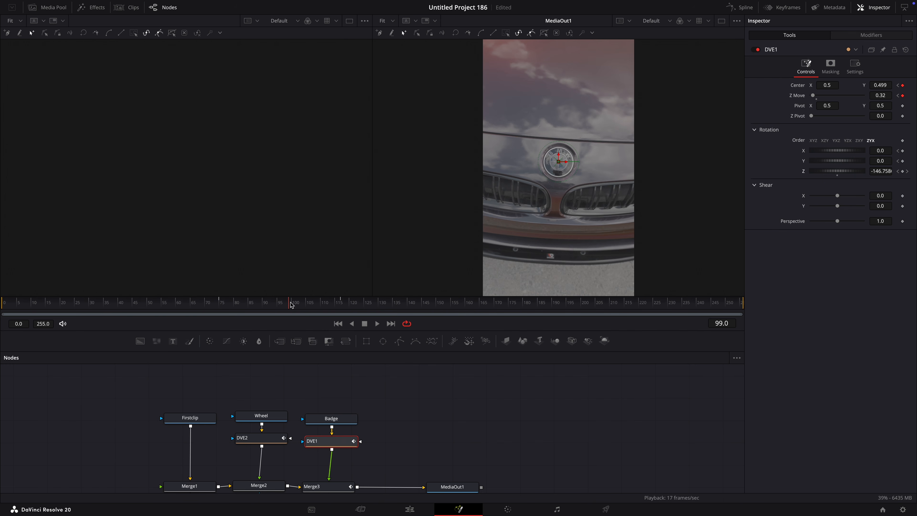
pyautogui.click(883, 172)
pyautogui.press('Tab')
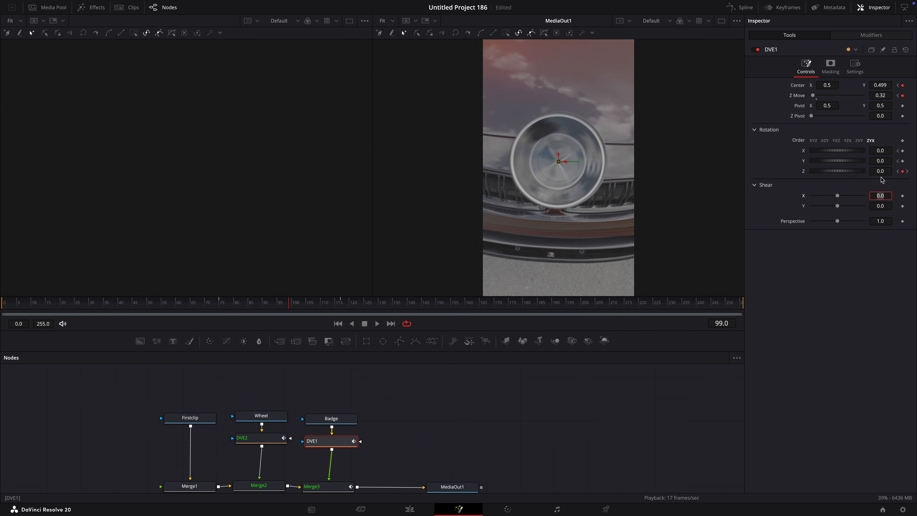
# - Reopen the Spline editor and fit Merge3's curve in its graph
pyautogui.click(791, 9)
pyautogui.click(743, 8)
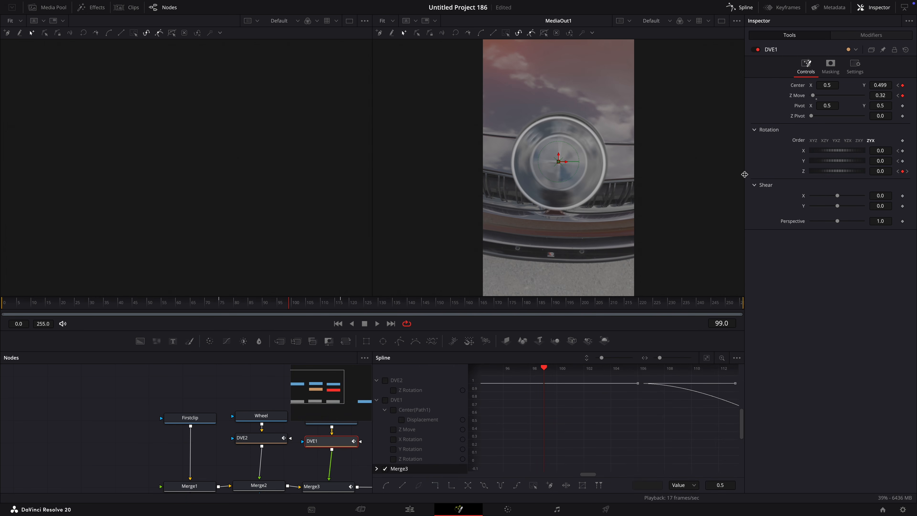
pyautogui.click(706, 360)
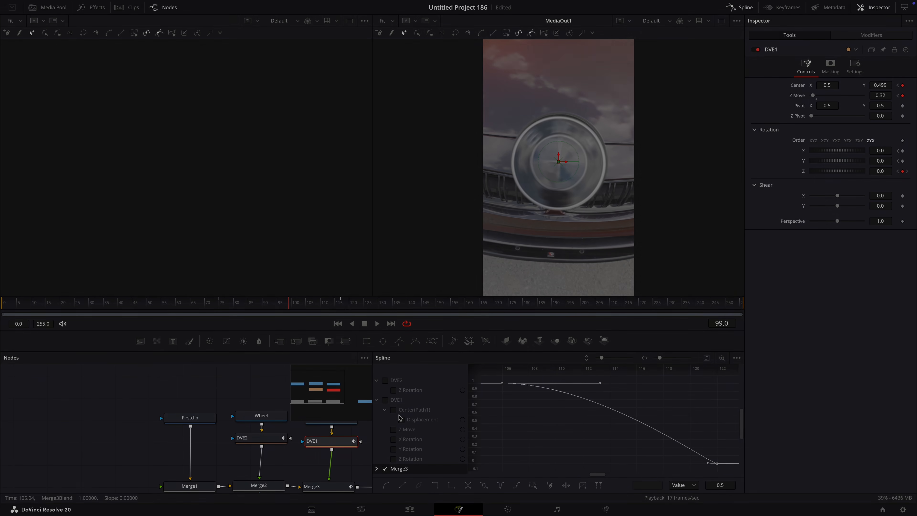